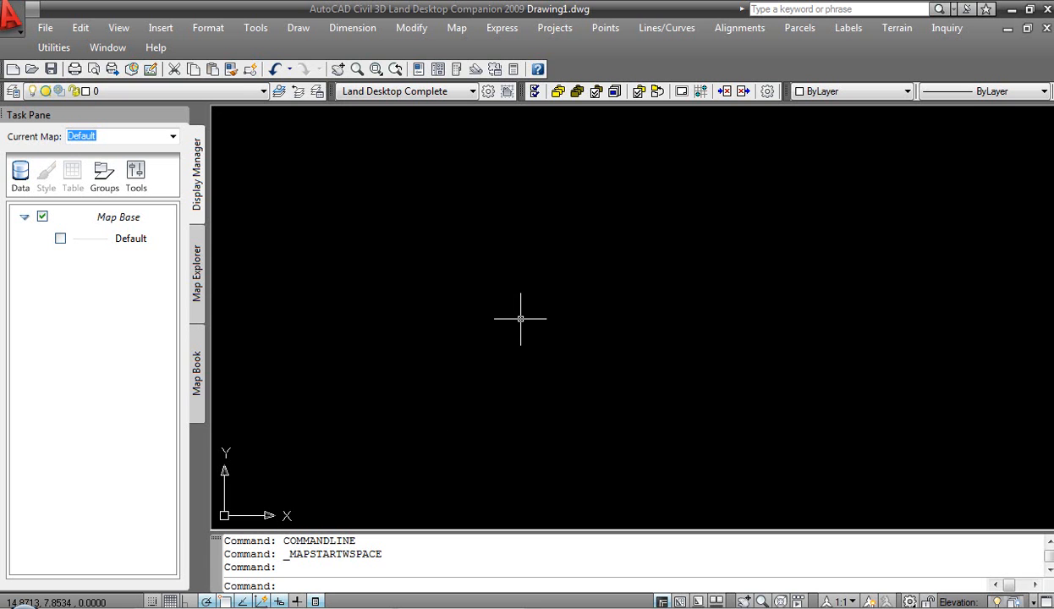
left_click(619, 29)
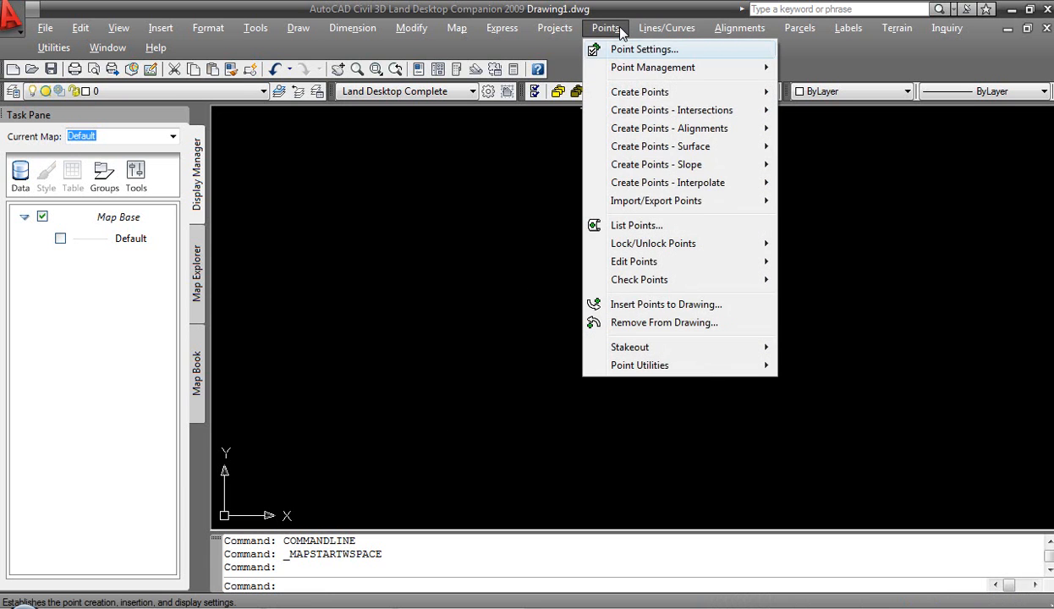
mouse_move(725, 32)
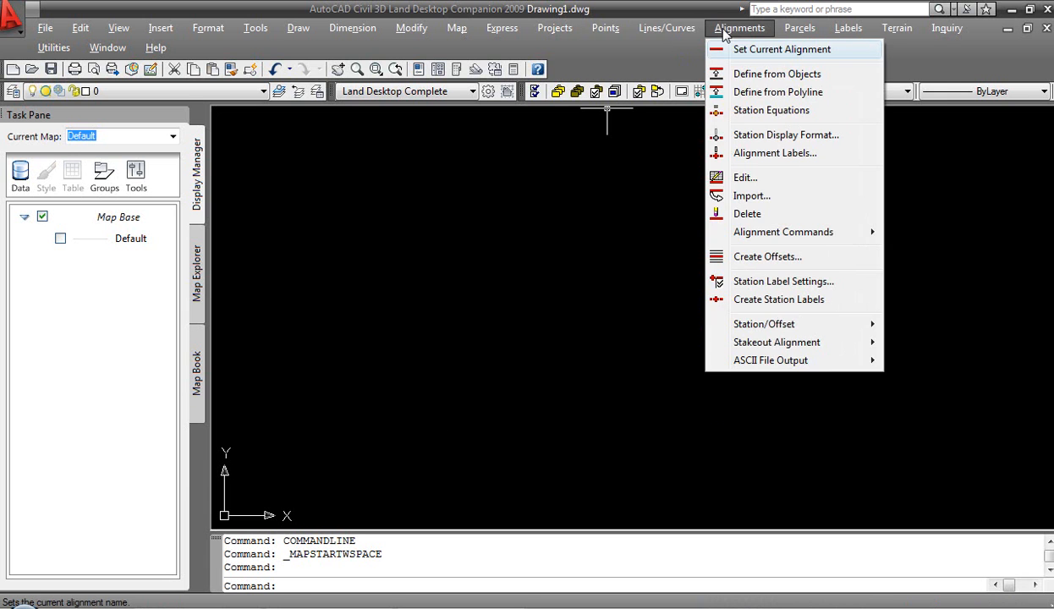
mouse_move(781, 32)
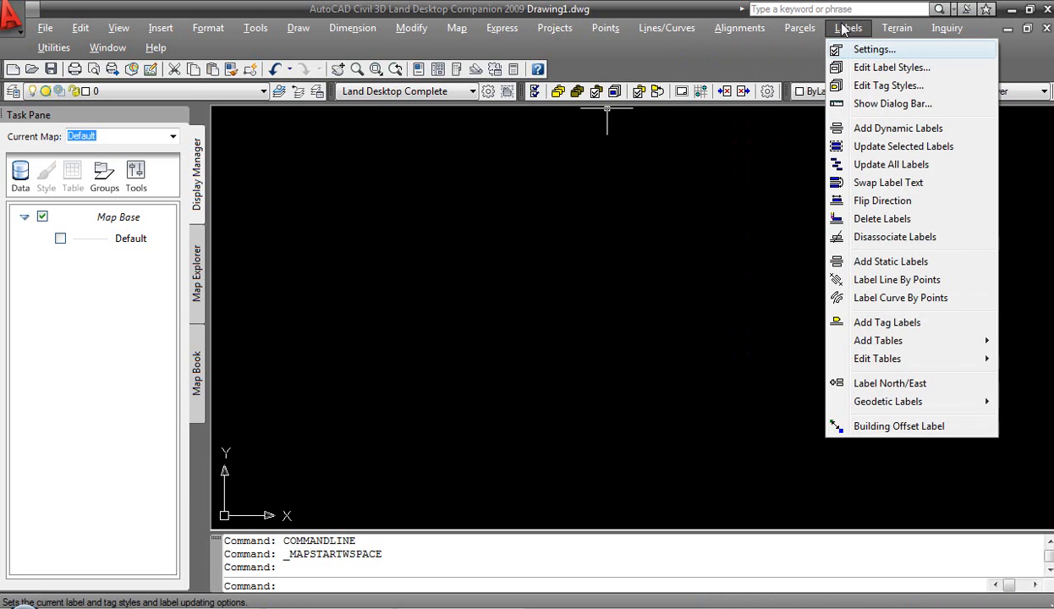
mouse_move(896, 31)
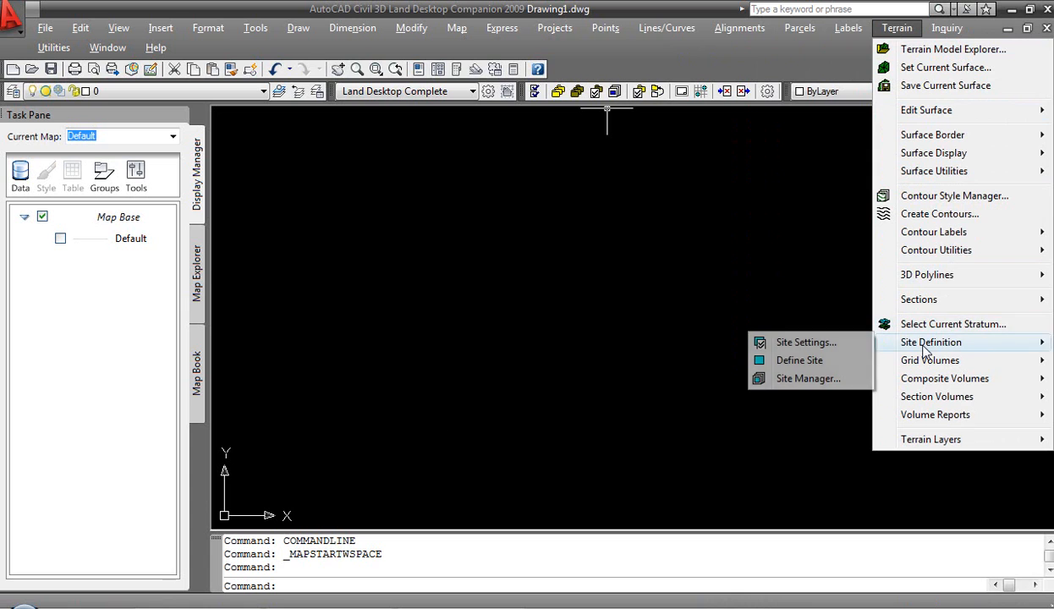
mouse_move(921, 370)
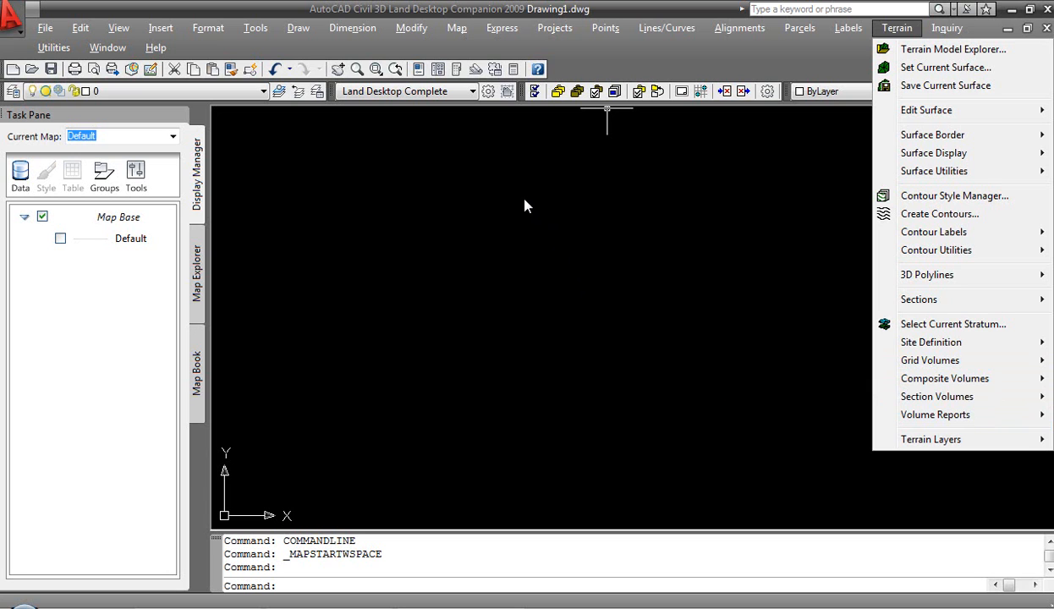
Switch through the Land Desktop, Civil Design and Survey workspaces and return to Land Desktop Complete.
left_click(472, 92)
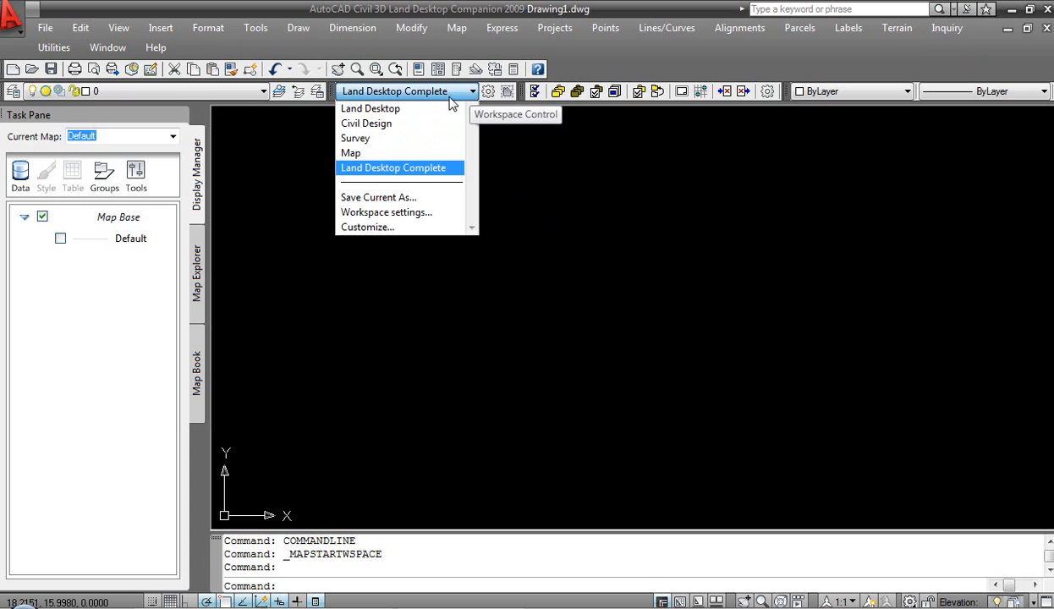
left_click(411, 110)
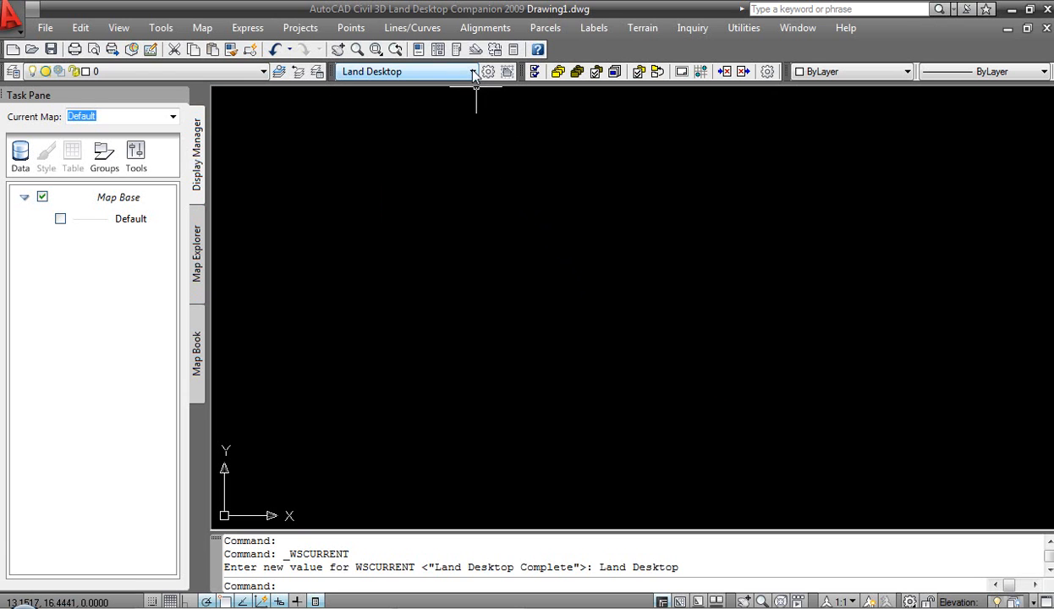
left_click(473, 72)
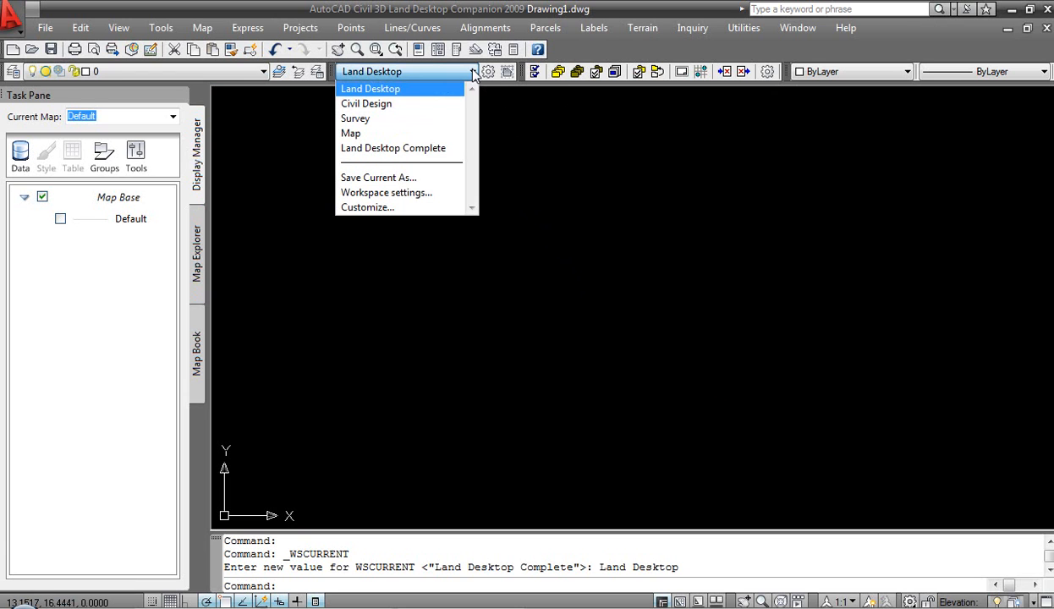
left_click(419, 114)
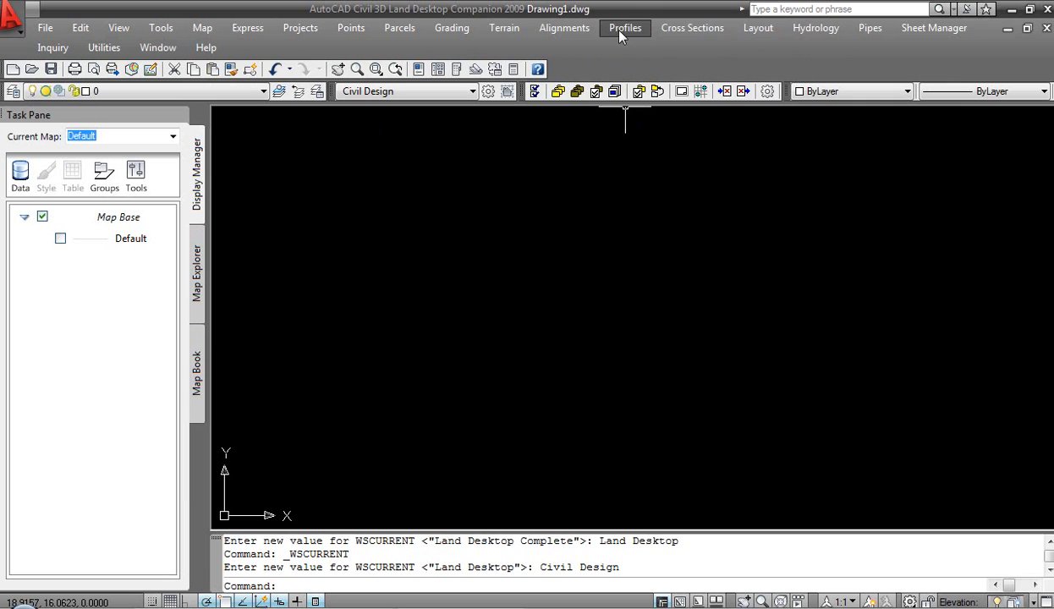
left_click(471, 92)
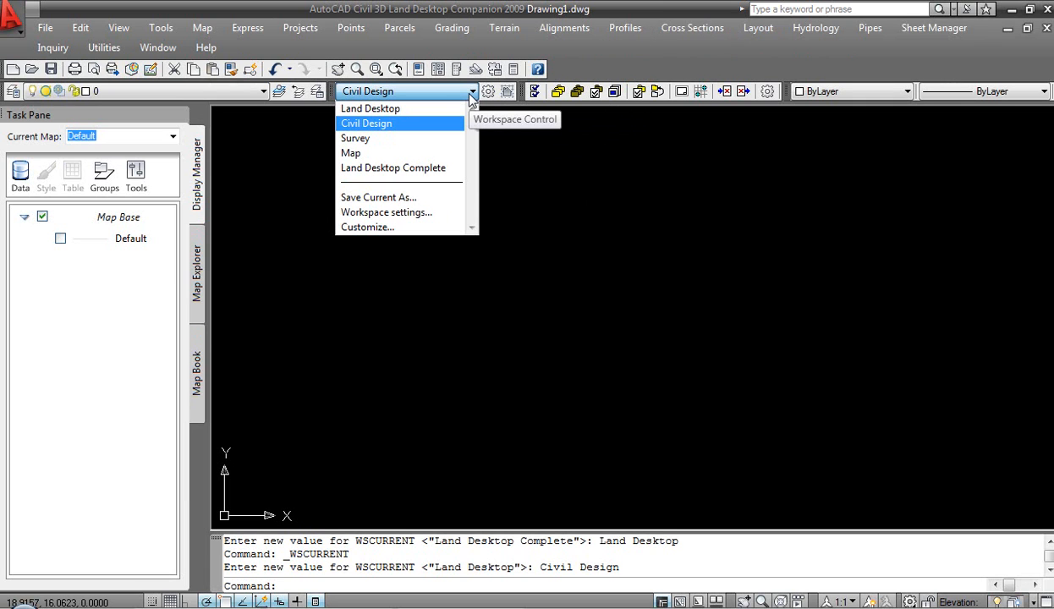
left_click(437, 141)
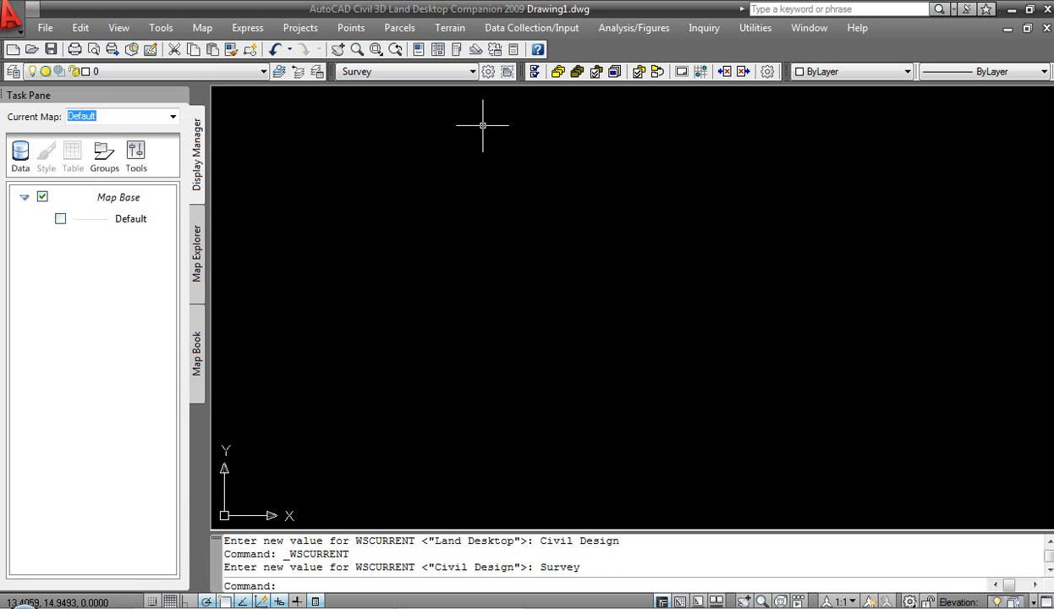
left_click(463, 72)
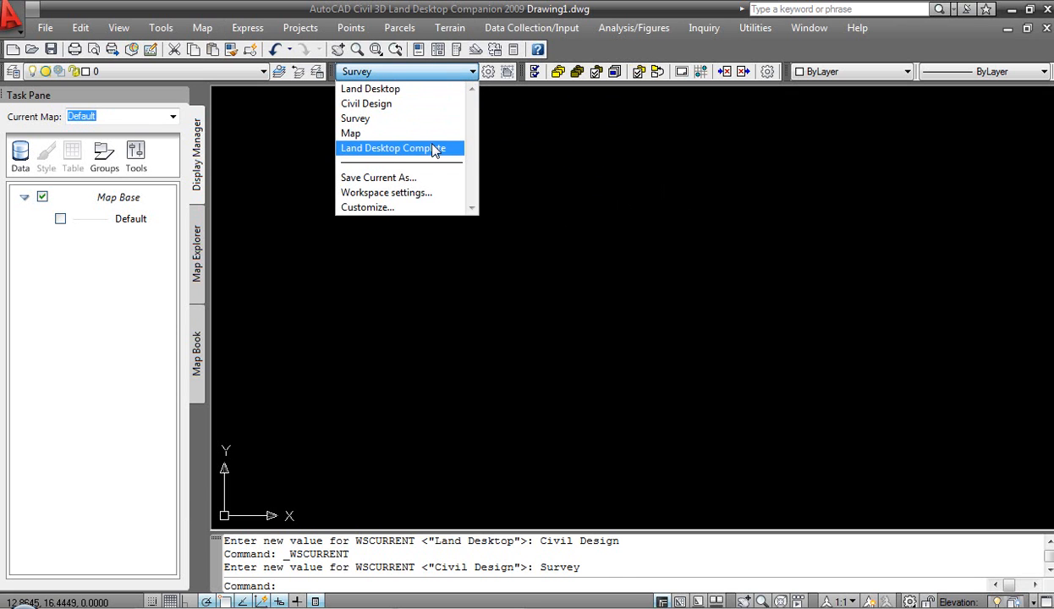
left_click(436, 149)
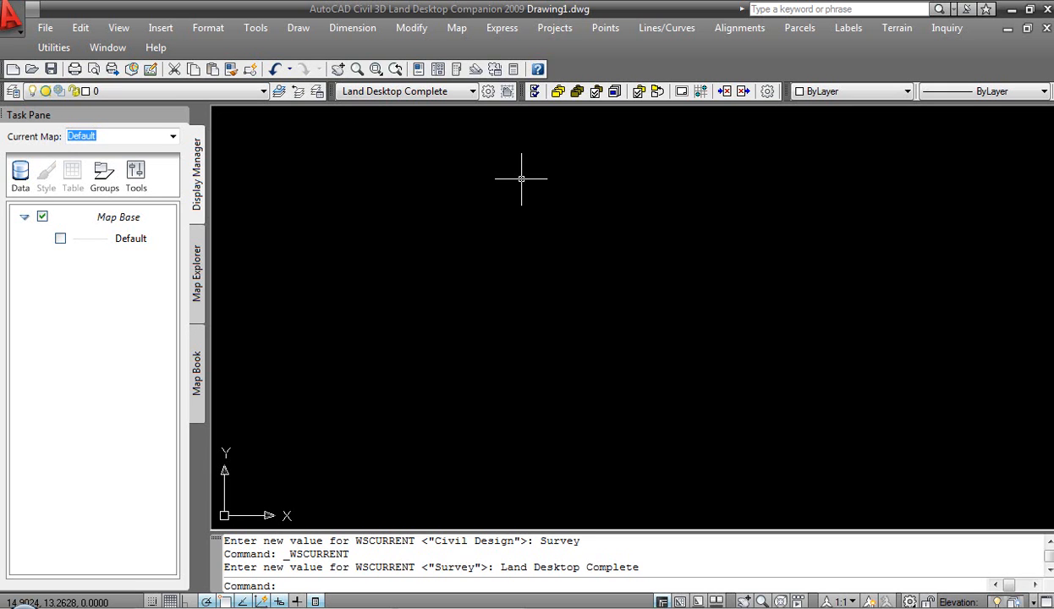
Try to import points into the unnamed drawing.
left_click(606, 27)
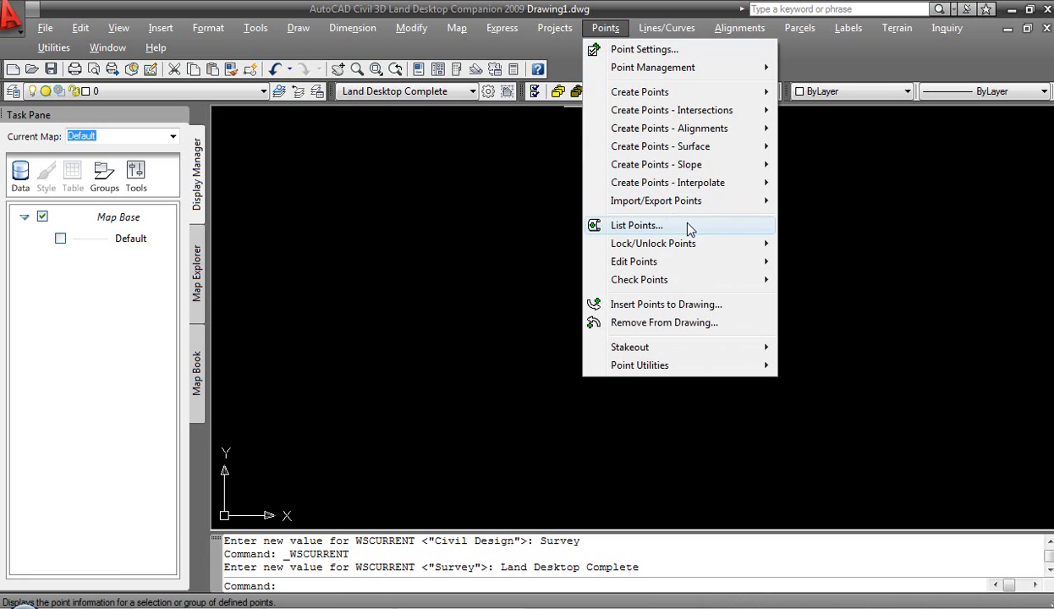
mouse_move(690, 207)
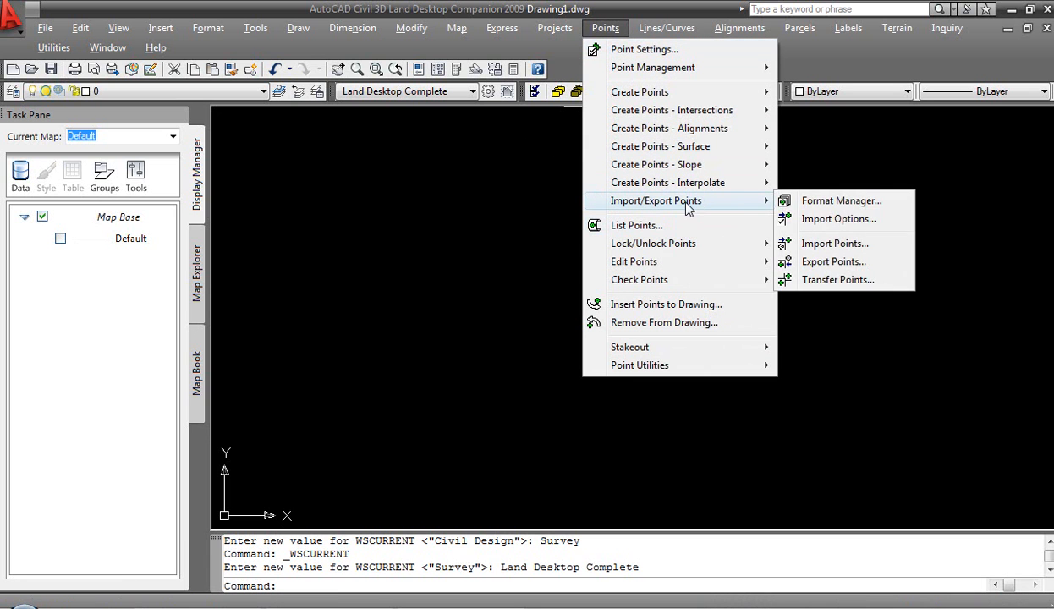
left_click(810, 243)
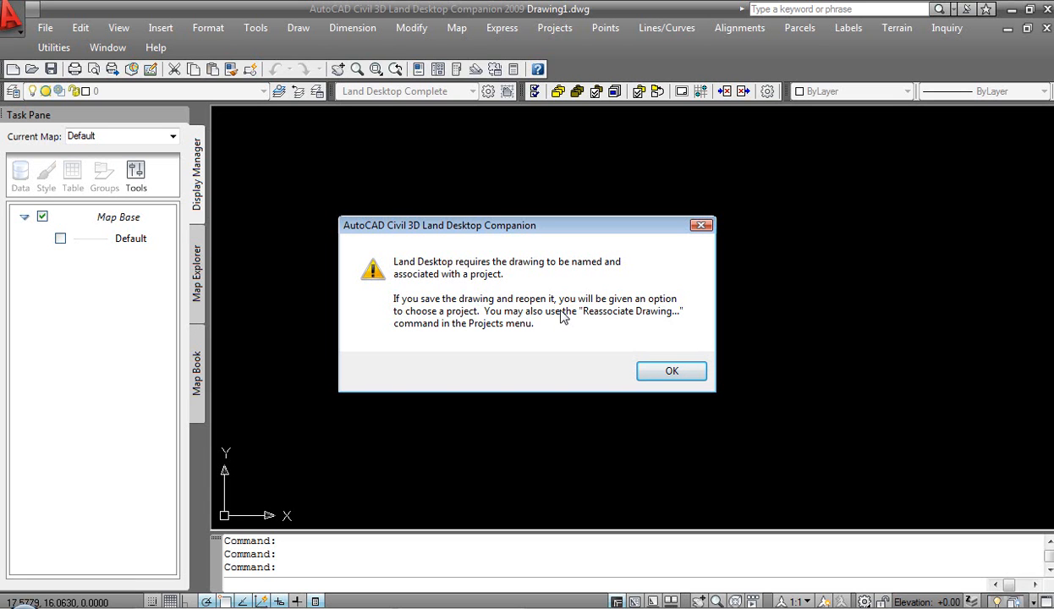
left_click(663, 373)
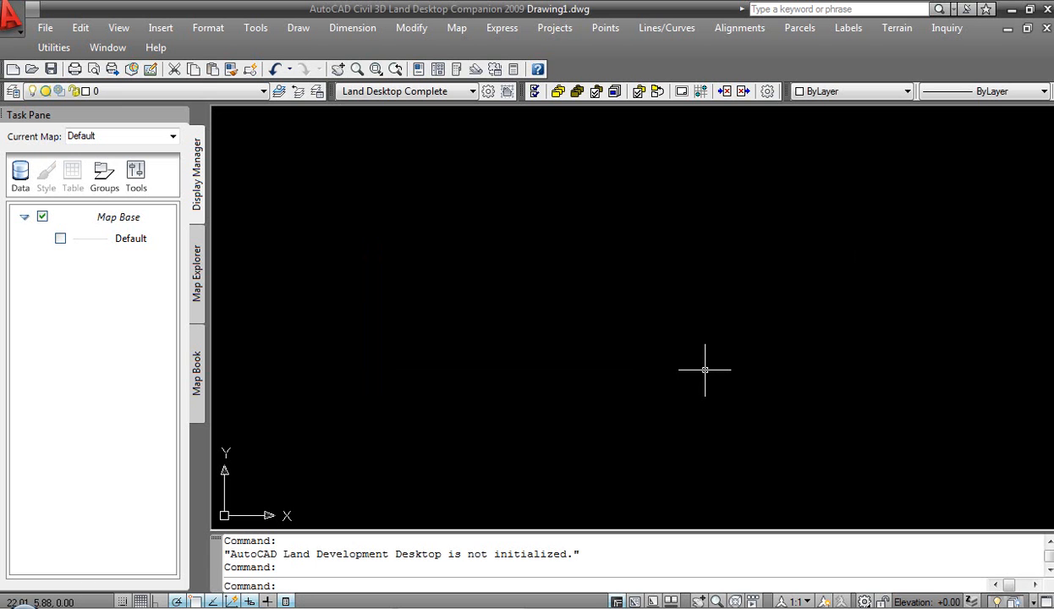
Start a new project-based drawing named Sample Drawing and create a project named Project H for it.
left_click(12, 15)
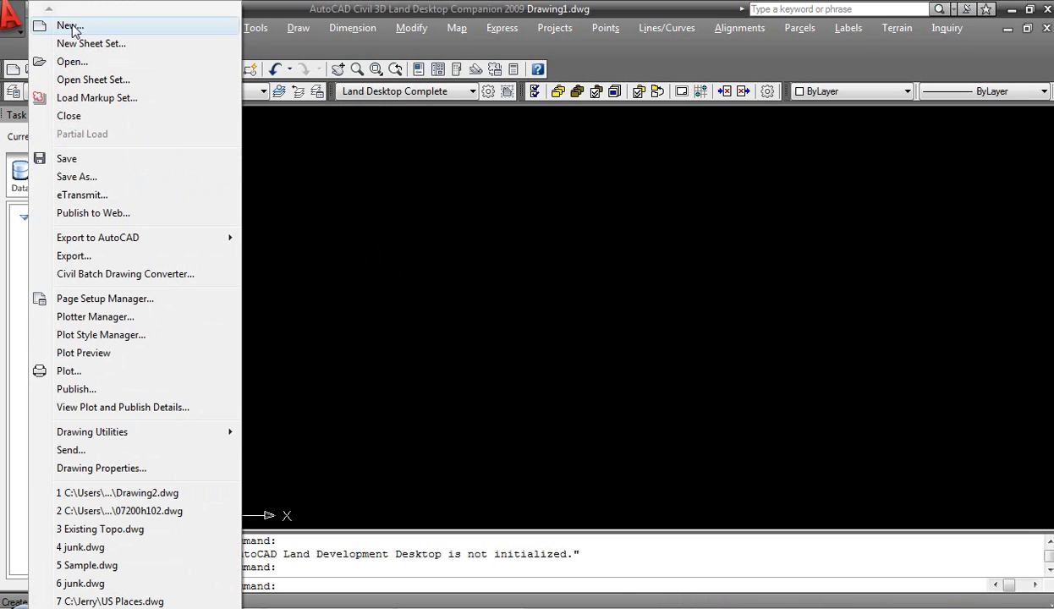
left_click(72, 30)
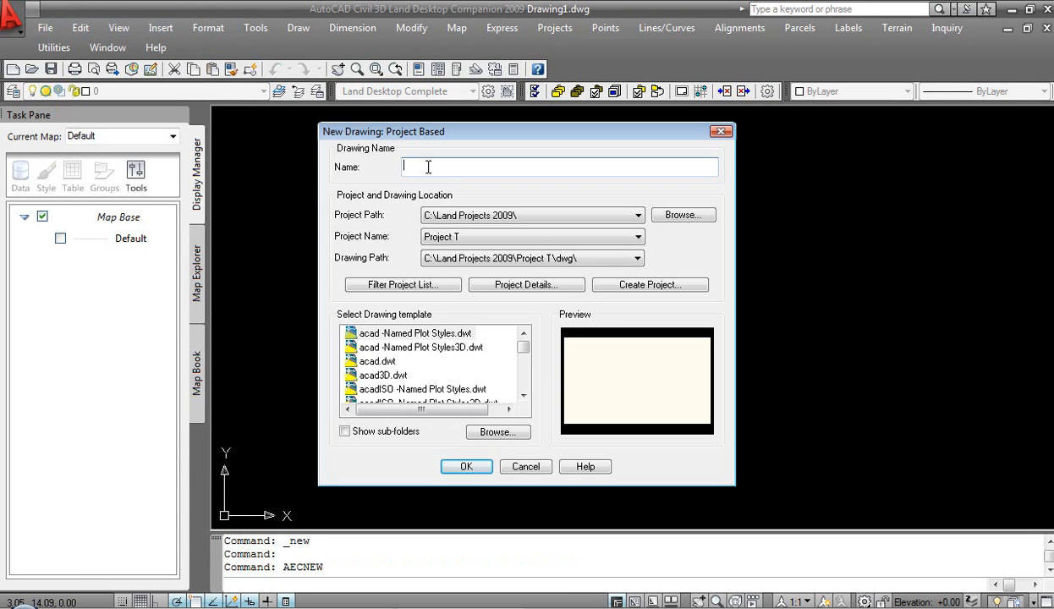
type("Sample Drawing")
left_click(633, 284)
type("Project H")
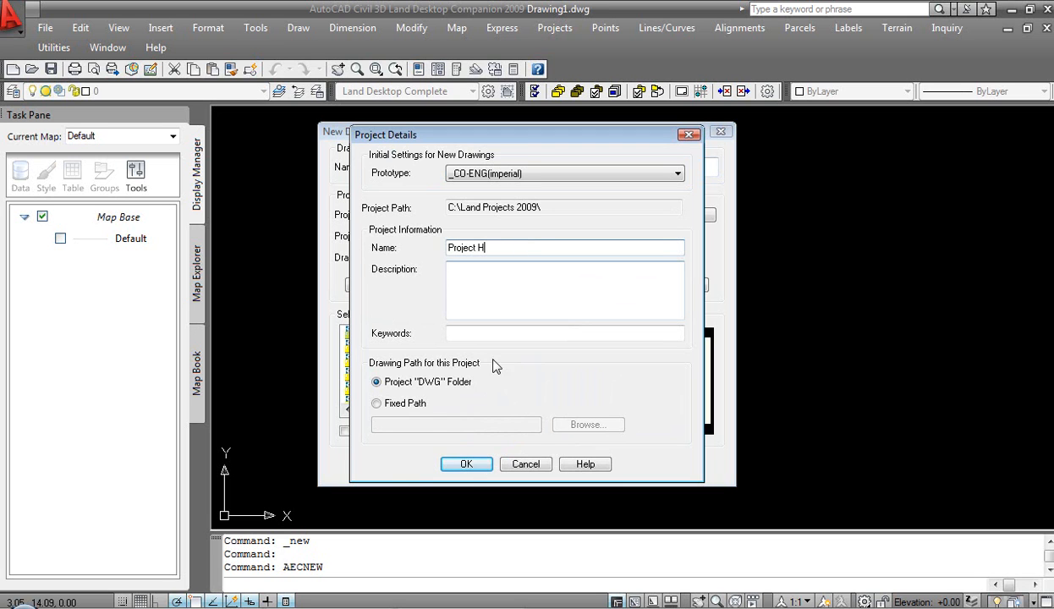
left_click(466, 464)
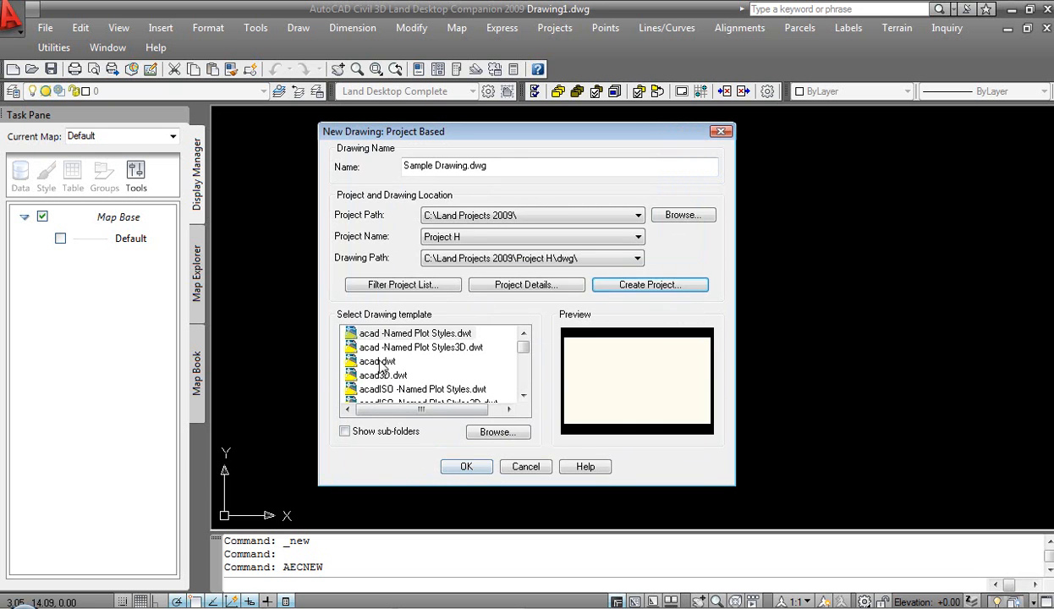
Create the drawing from the acad.dwt template, discarding the changes to Drawing1.
left_click(376, 361)
left_click(466, 466)
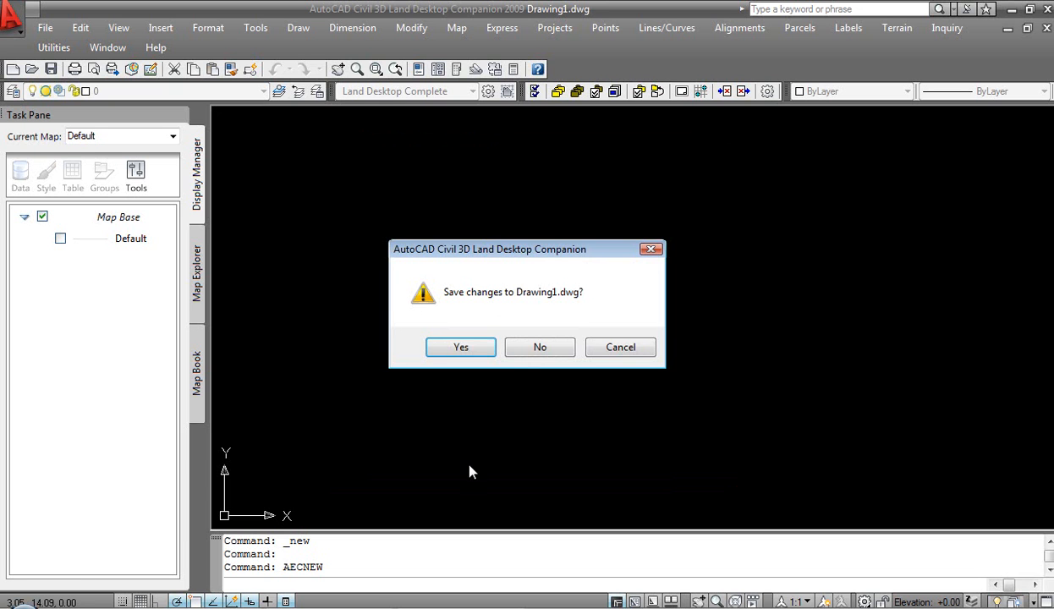
left_click(533, 353)
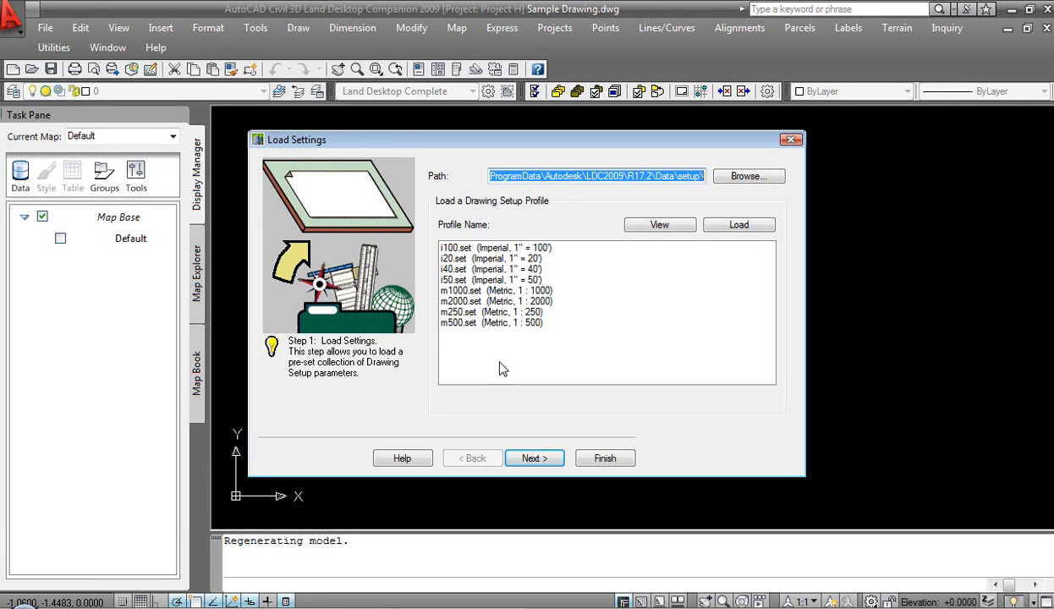
Accept the default units, scale, sheet size, coordinate zone and orientation in the drawing setup without loading a profile.
left_click(535, 457)
left_click(539, 461)
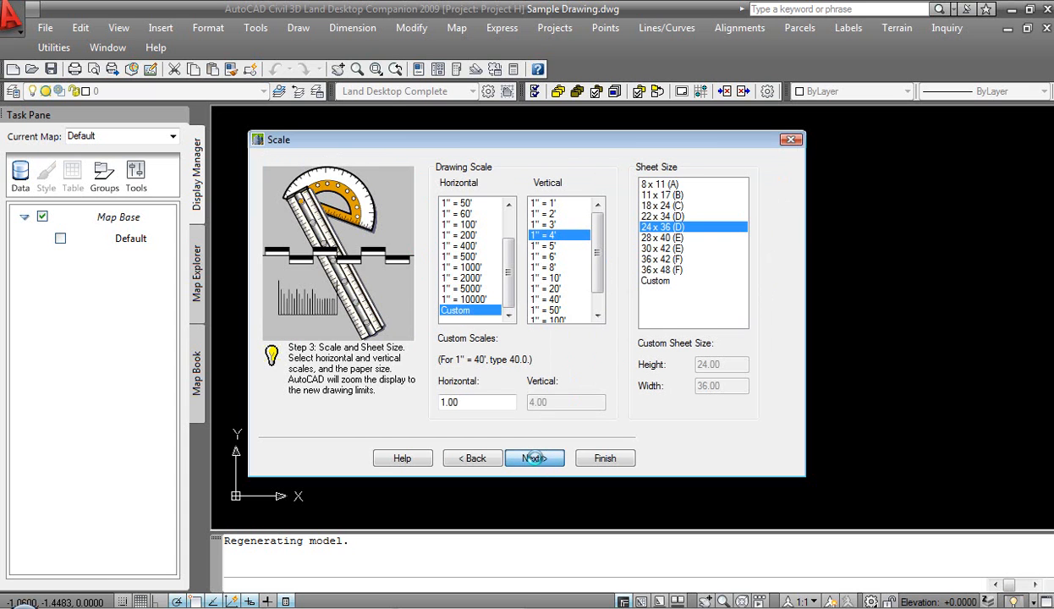
left_click(533, 458)
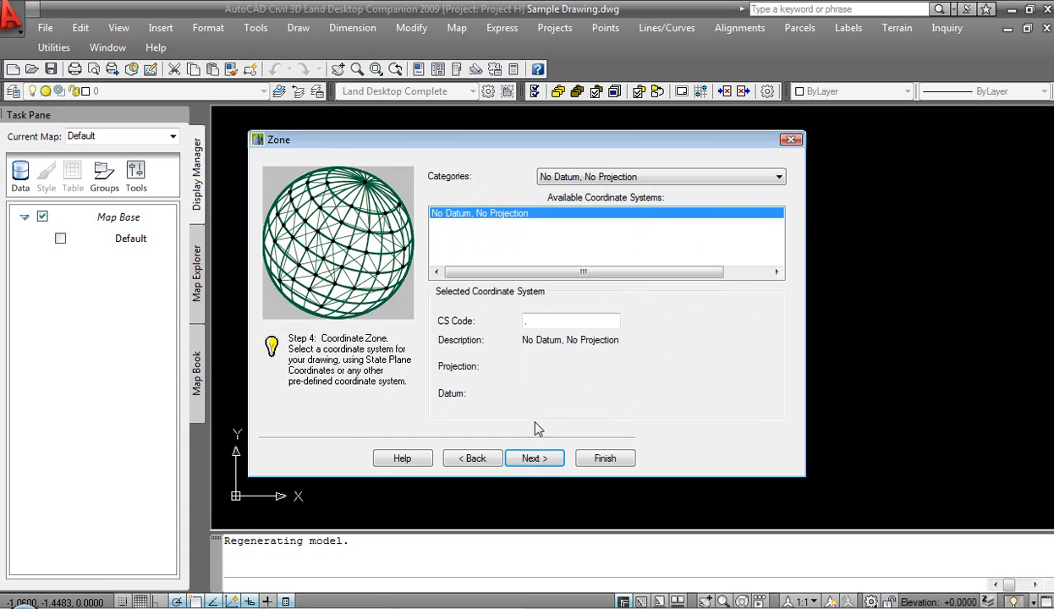
left_click(533, 457)
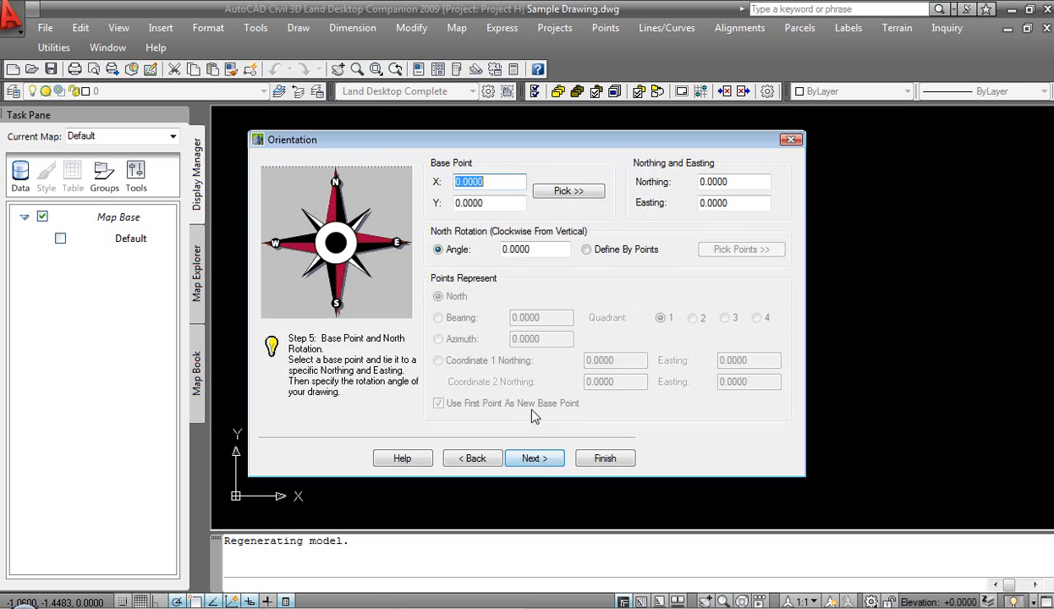
left_click(535, 457)
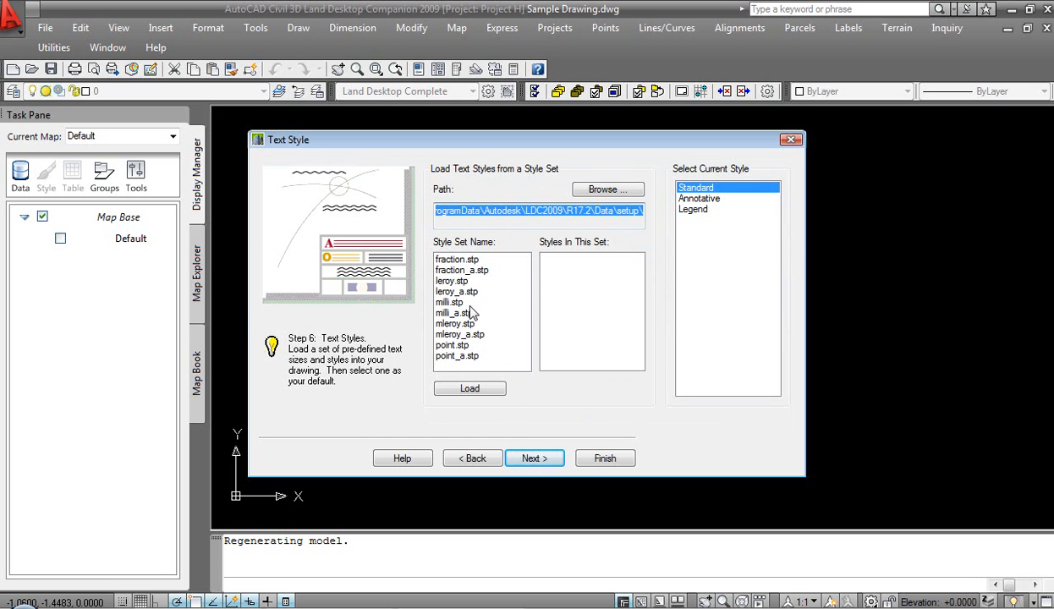
Choose the leroy.stp text style set and pick its L100 style.
left_click(450, 281)
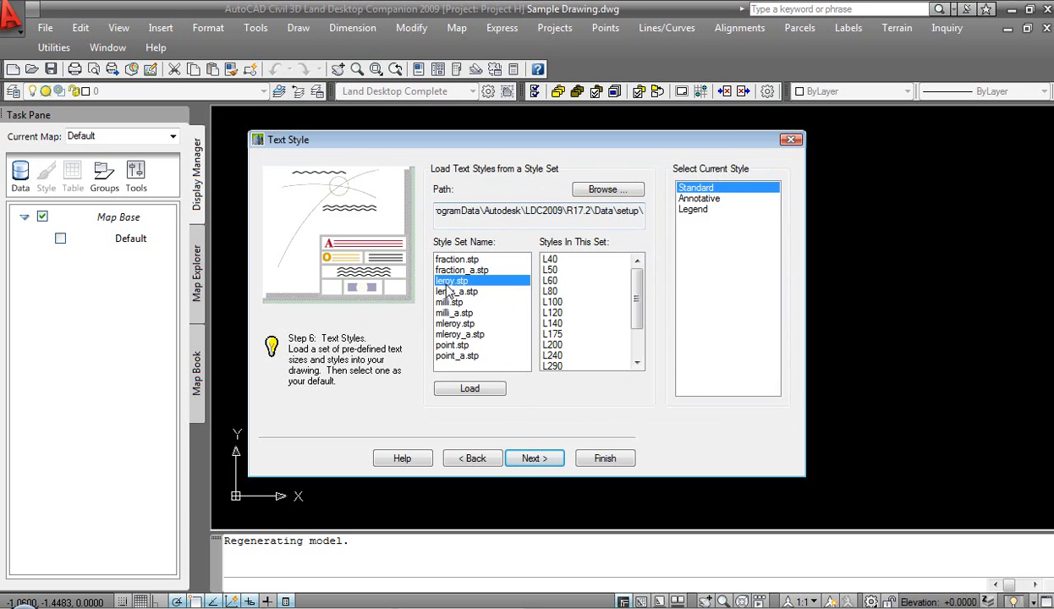
double_click(556, 301)
left_click(534, 458)
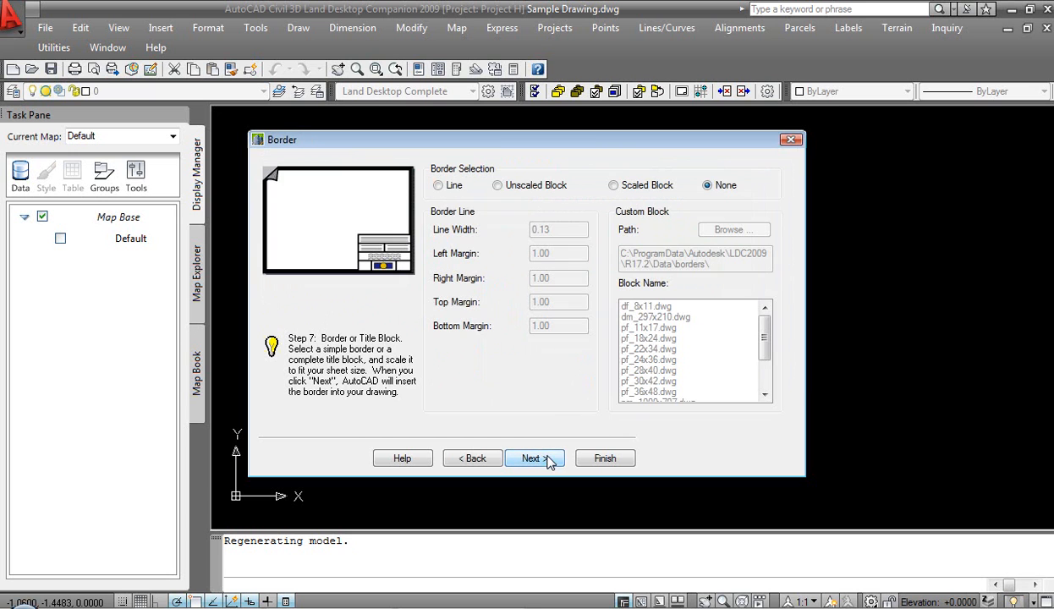
Finish the drawing setup with no border and create the point database with a description field size of 32.
left_click(558, 461)
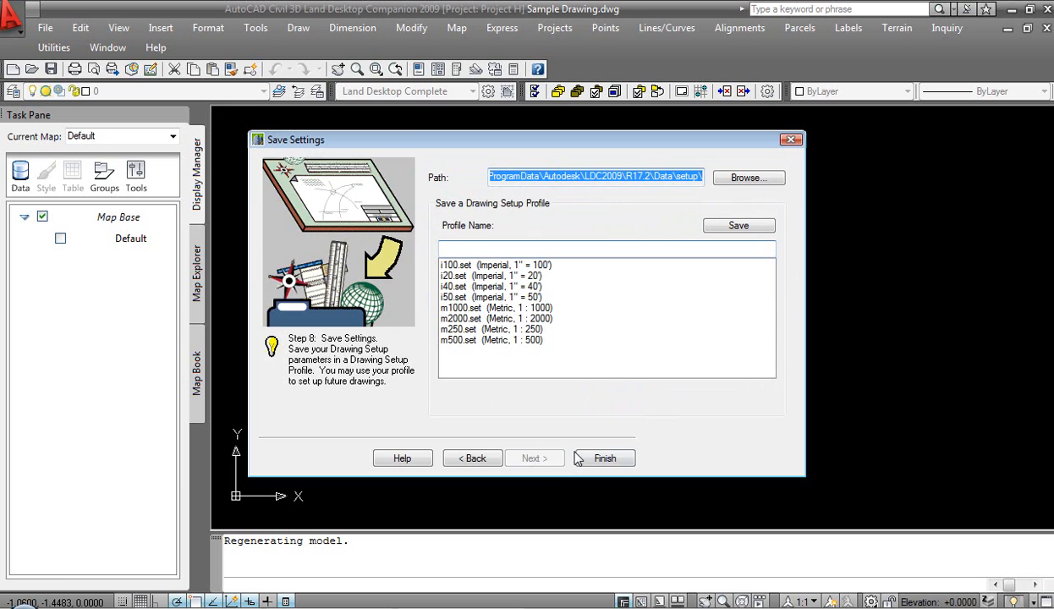
left_click(582, 455)
left_click(525, 477)
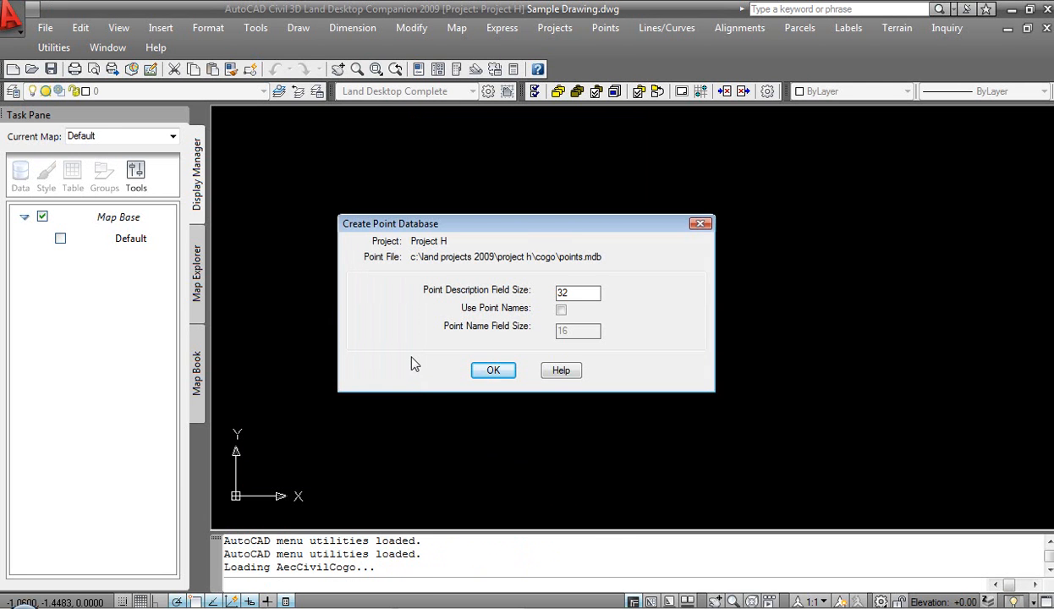
left_click(490, 369)
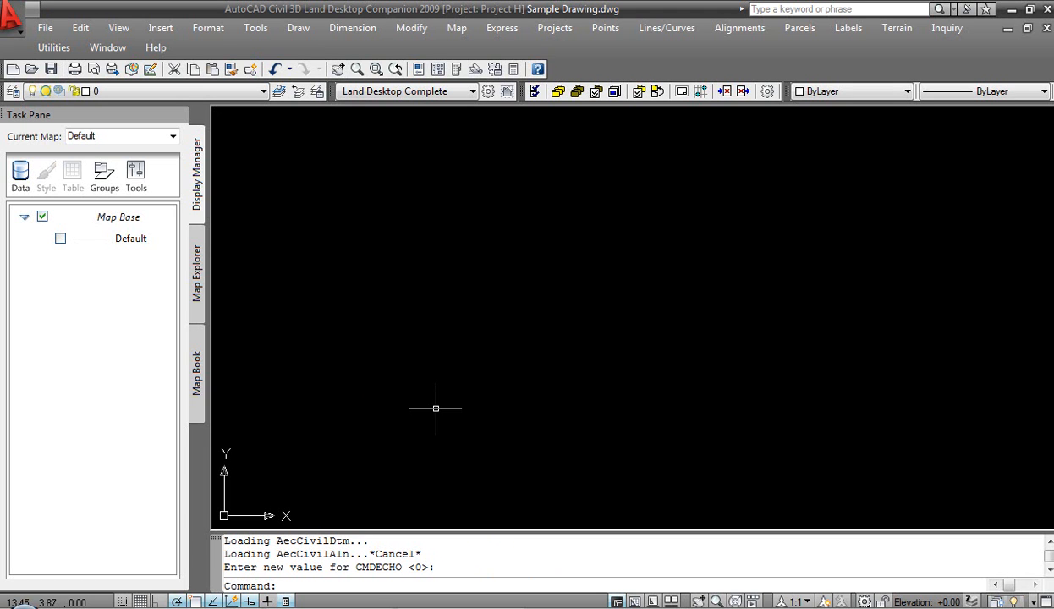
Import the points into a new point group named topo, keeping the default COGO database import options.
left_click(606, 28)
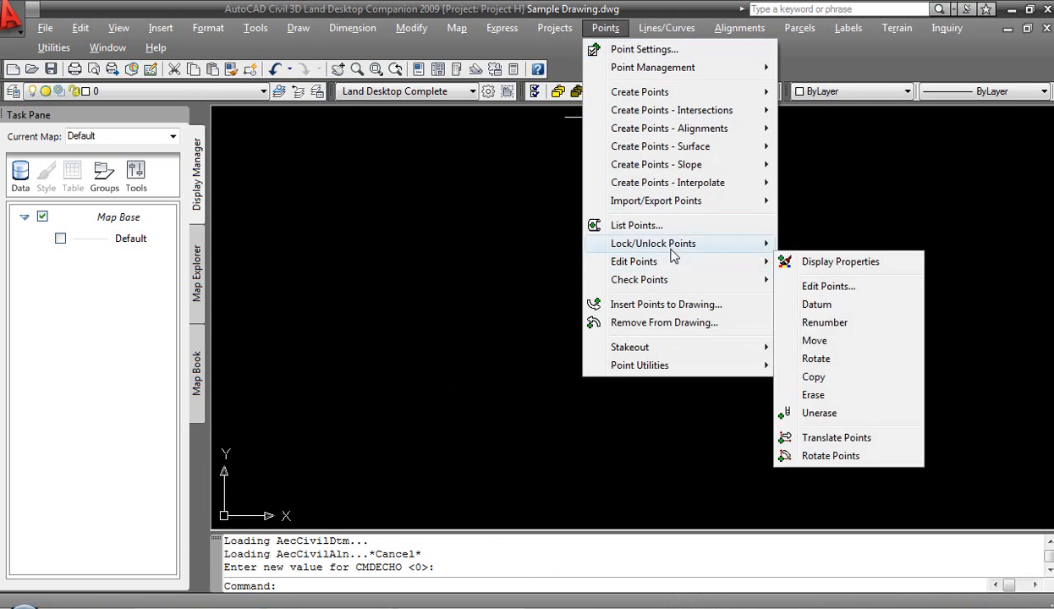
mouse_move(758, 203)
left_click(811, 243)
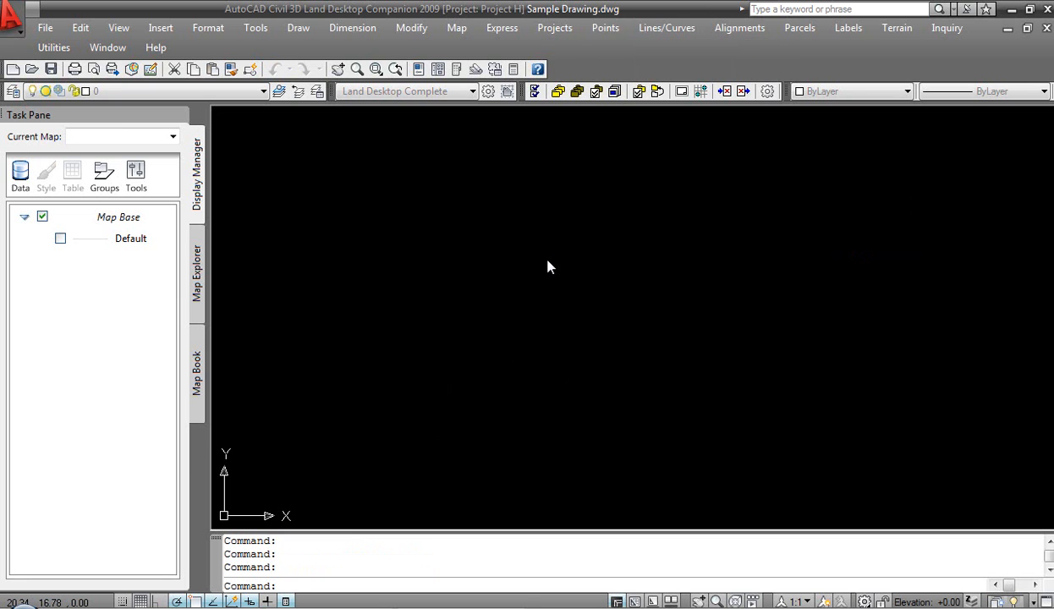
left_click(356, 320)
left_click(602, 339)
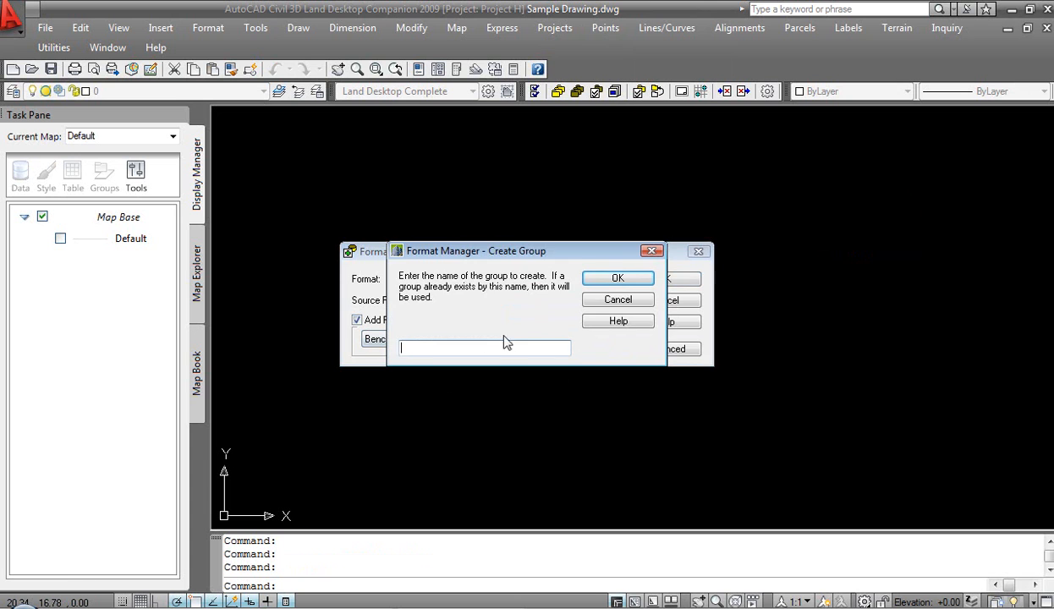
type("topo")
left_click(614, 282)
left_click(640, 279)
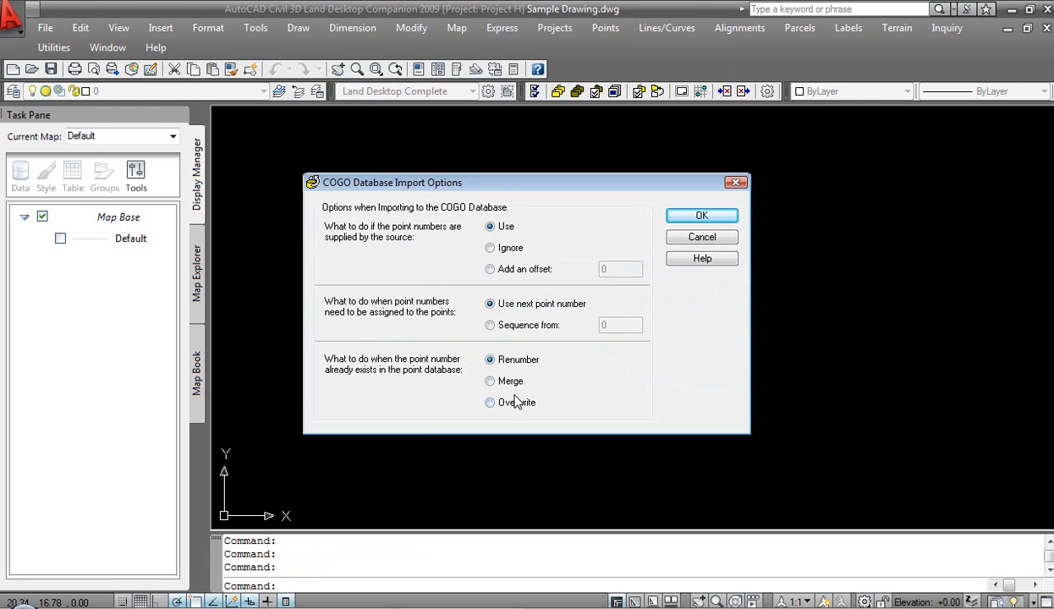
left_click(683, 218)
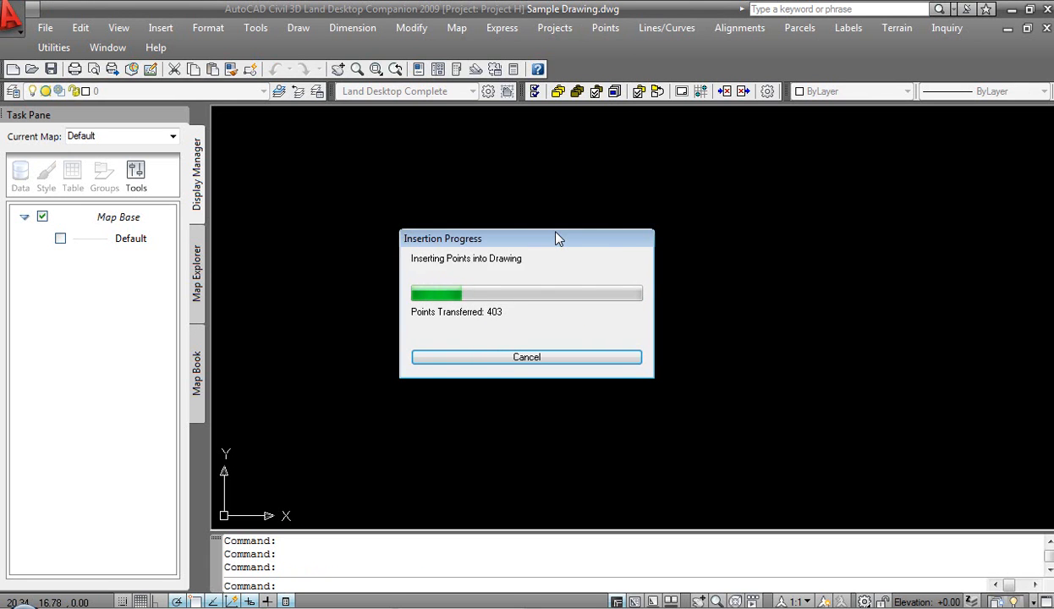
Zoom to the drawing extents and examine the numbers, elevations and descriptions of the imported points.
type("z")
key("Return")
type("e")
key("Return")
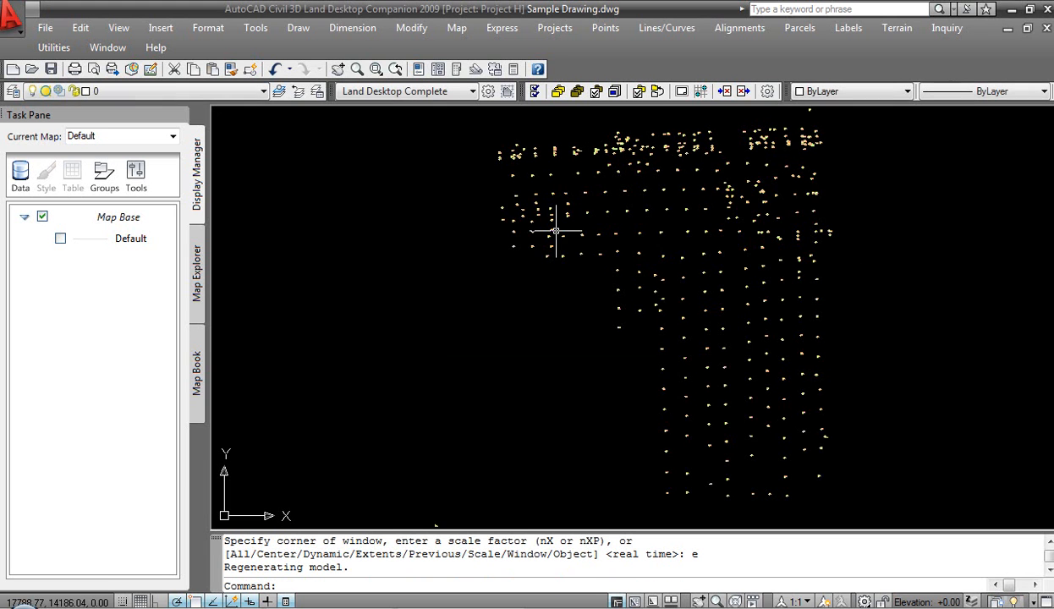
mouse_move(670, 188)
middle_mouse_down()
mouse_move(635, 178)
mouse_move(489, 208)
middle_mouse_up()
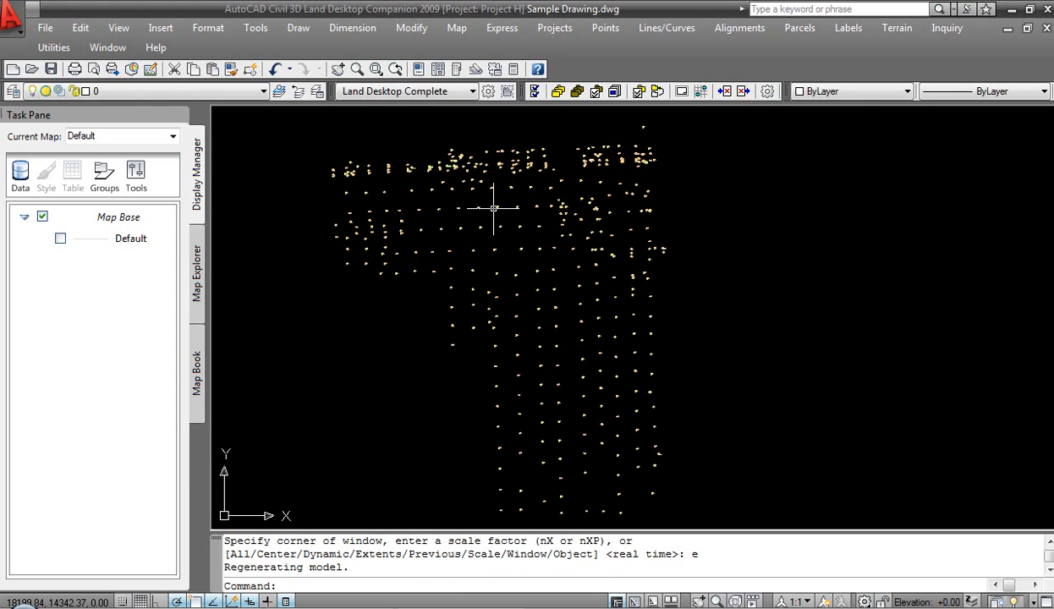
scroll(516, 160, "up", 8)
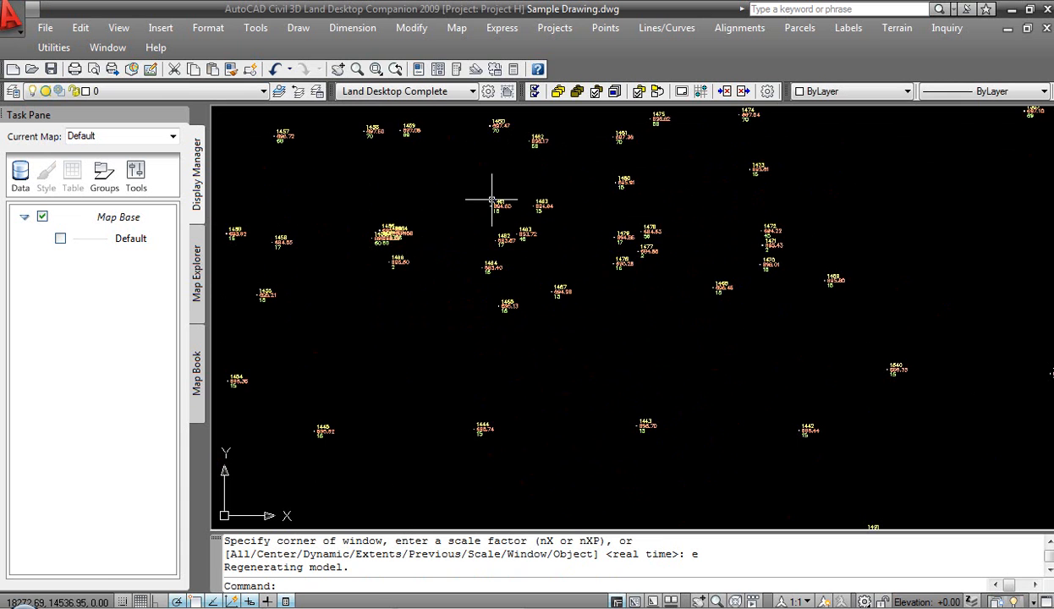
scroll(372, 235, "up", 6)
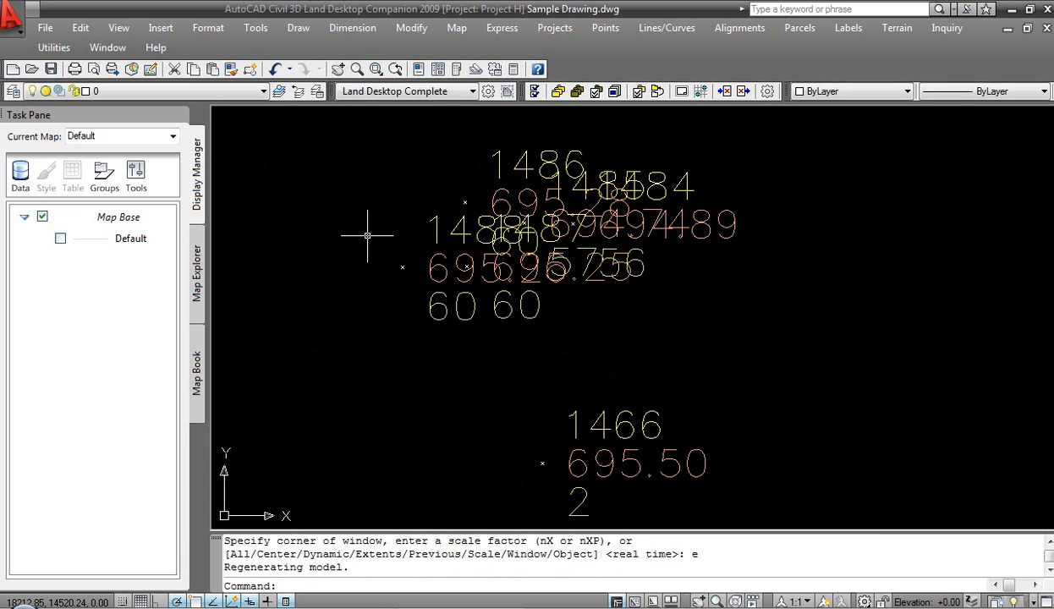
scroll(624, 341, "down", 10)
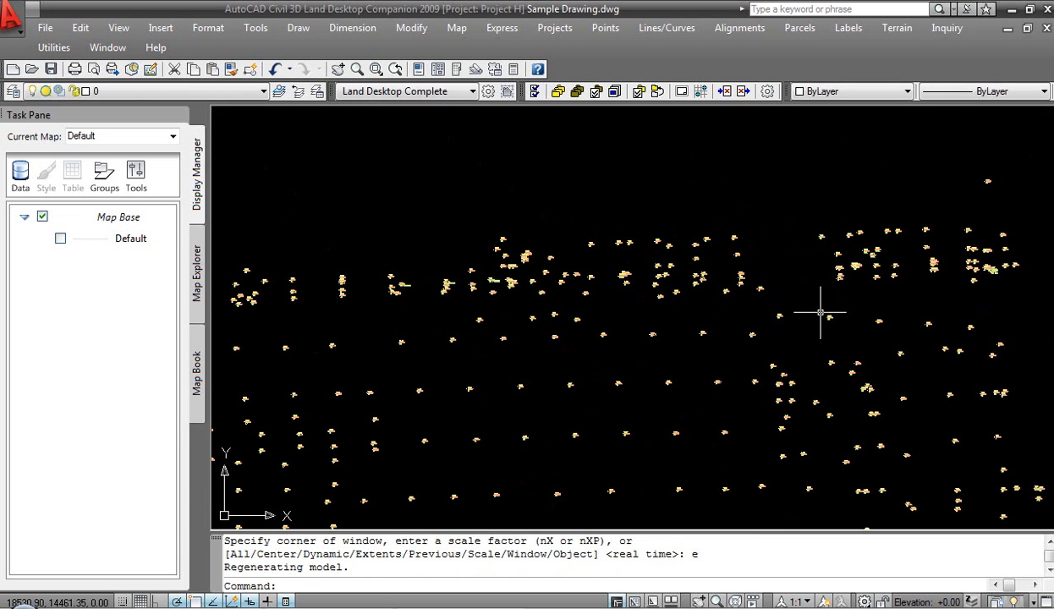
middle_click_drag(649, 317, 633, 313)
scroll(854, 291, "up", 6)
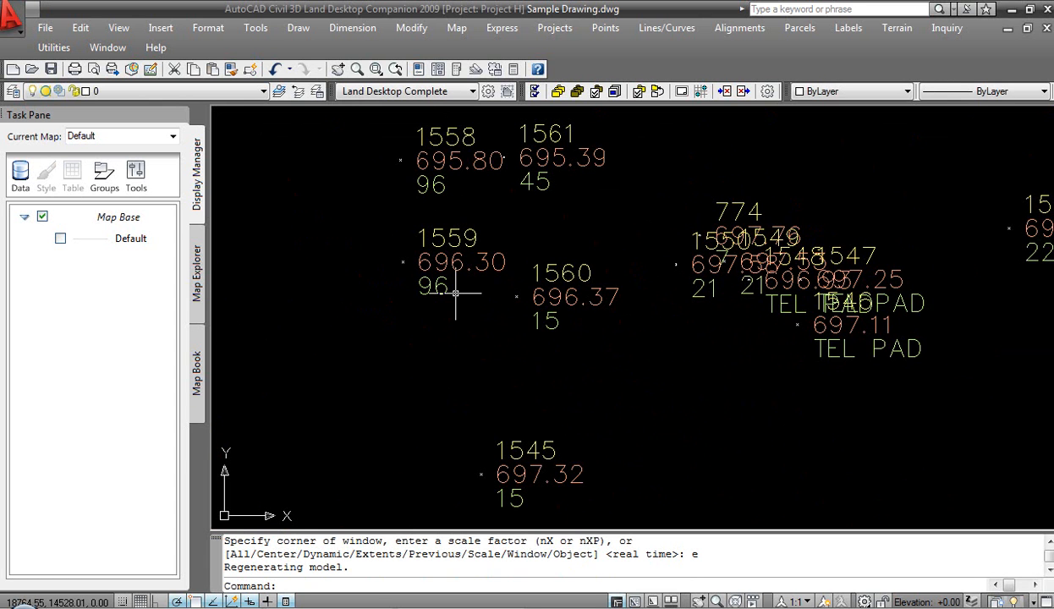
scroll(455, 294, "down", 10)
mouse_move(381, 298)
left_mouse_down()
mouse_move(446, 275)
mouse_move(703, 247)
left_mouse_up()
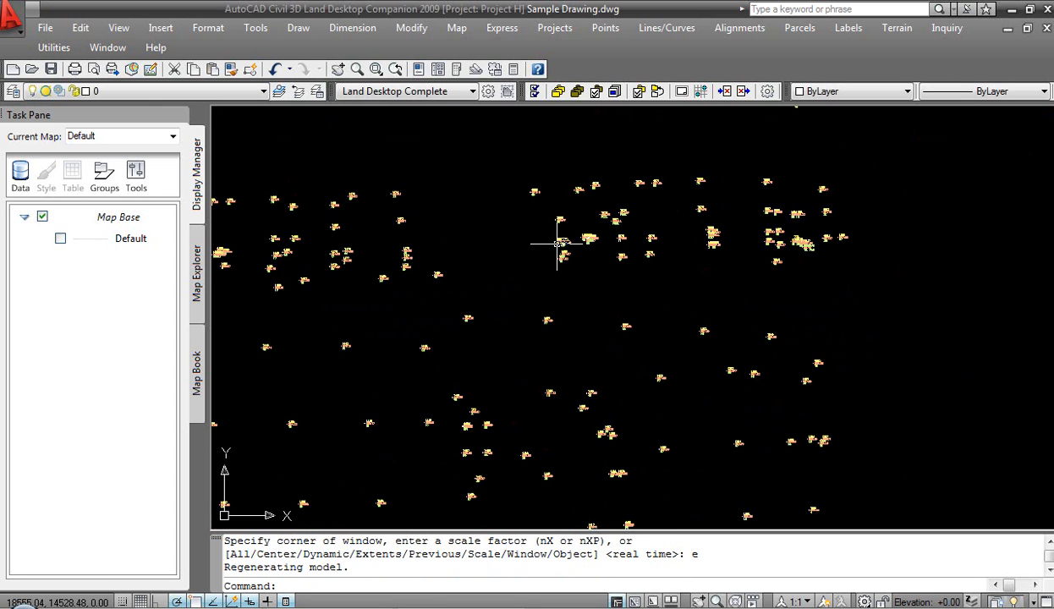
scroll(572, 238, "up", 5)
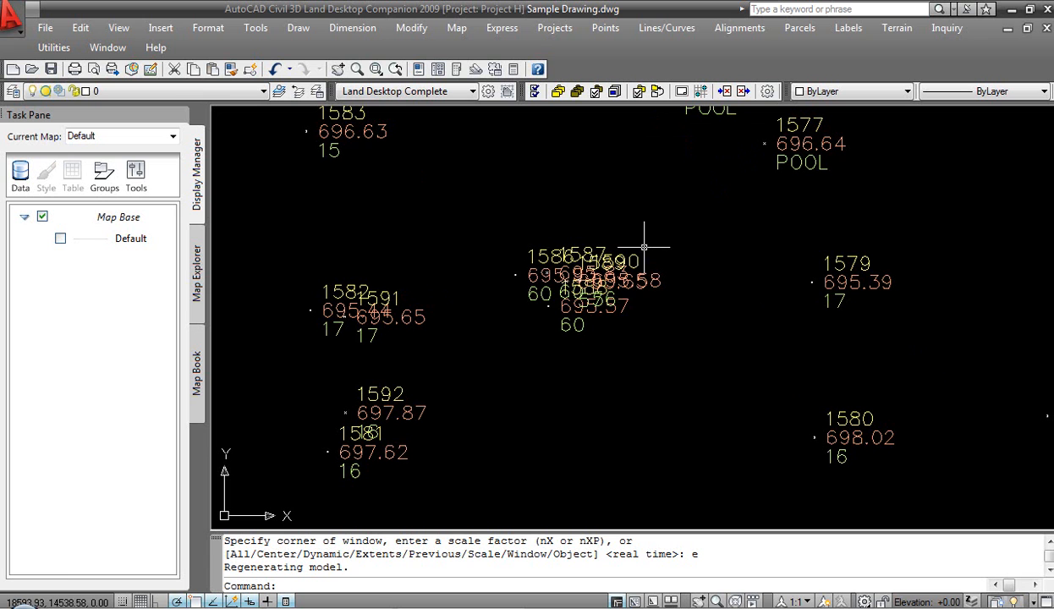
scroll(508, 216, "down", 8)
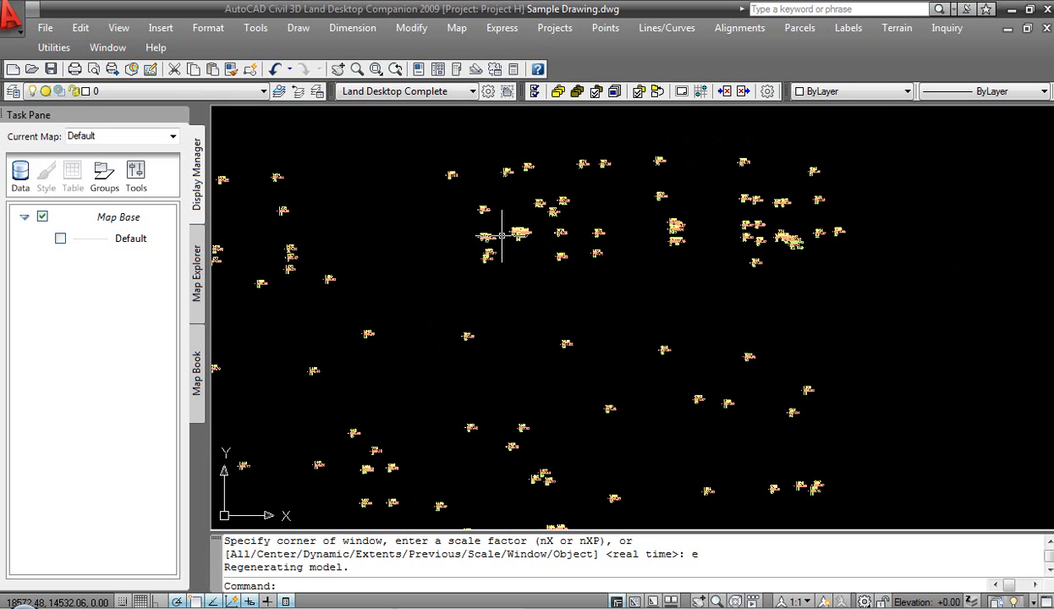
scroll(456, 364, "up", 8)
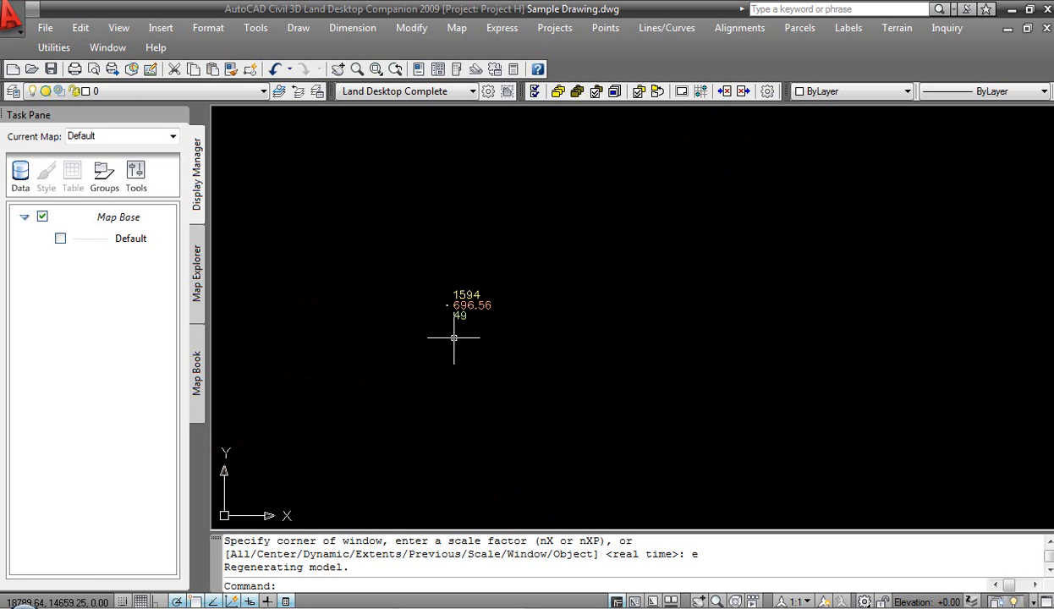
Review the available point editing commands, including those offered for the selected point 1594, without applying any.
left_click(606, 28)
mouse_move(626, 262)
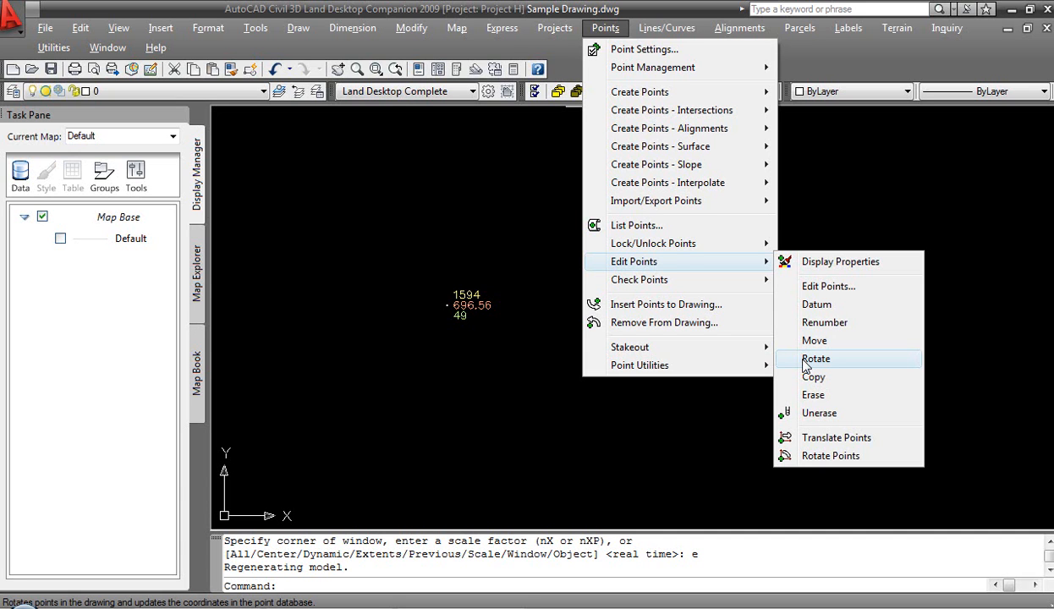
left_click(537, 277)
left_click(521, 280)
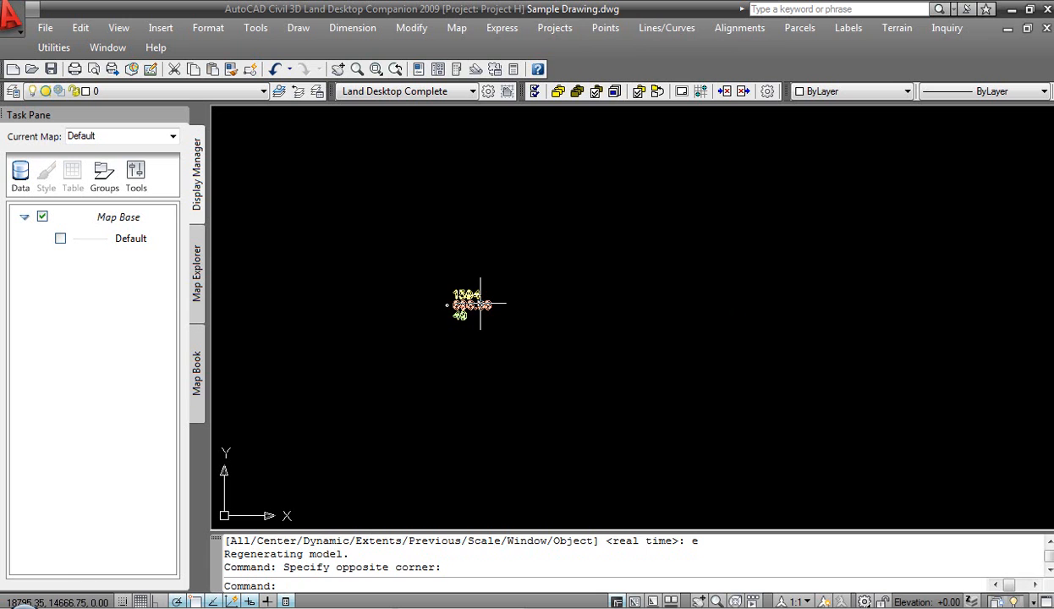
left_click(480, 303)
right_click(480, 310)
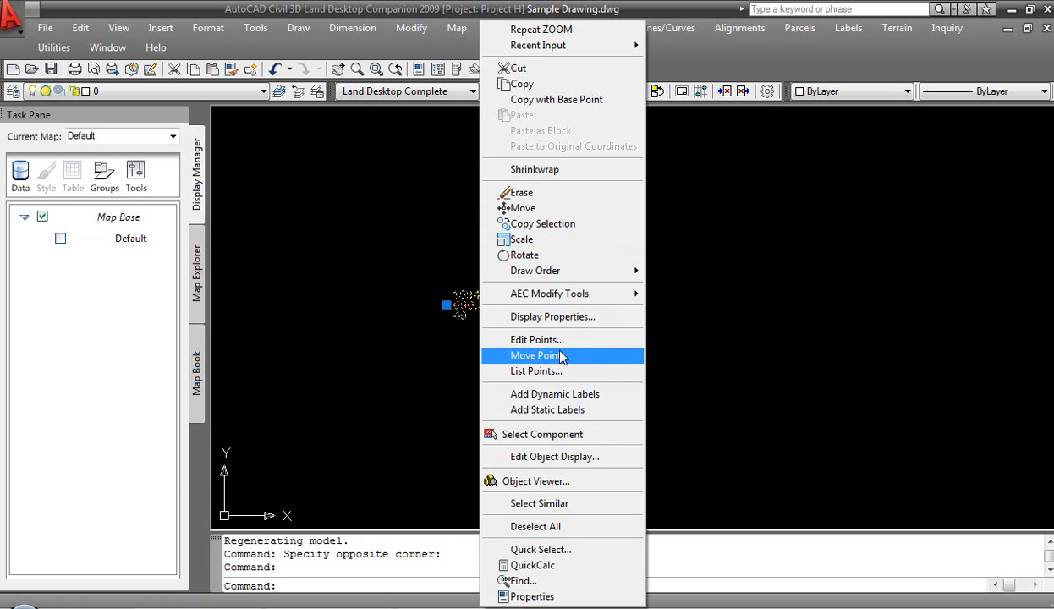
left_click(439, 380)
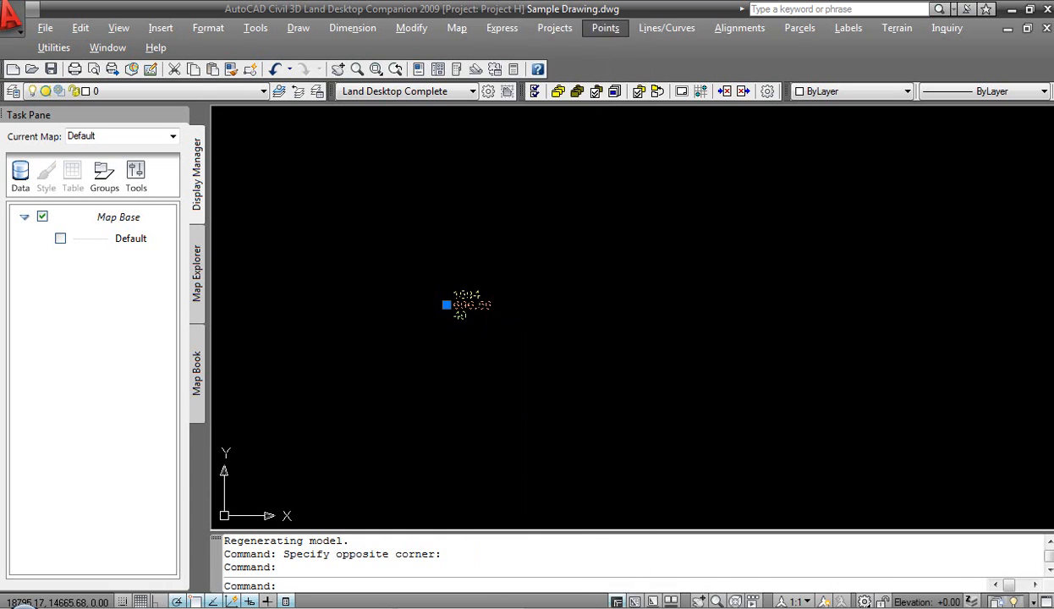
left_click(430, 314)
key("Escape")
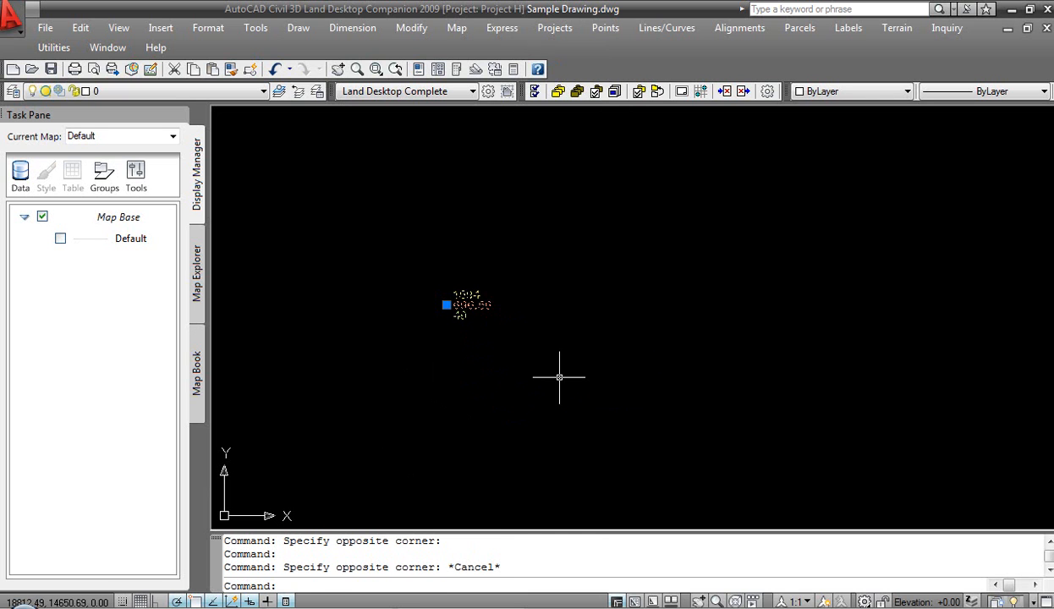
Create a new terrain surface in the Terrain Model Explorer.
scroll(558, 381, "down", 5)
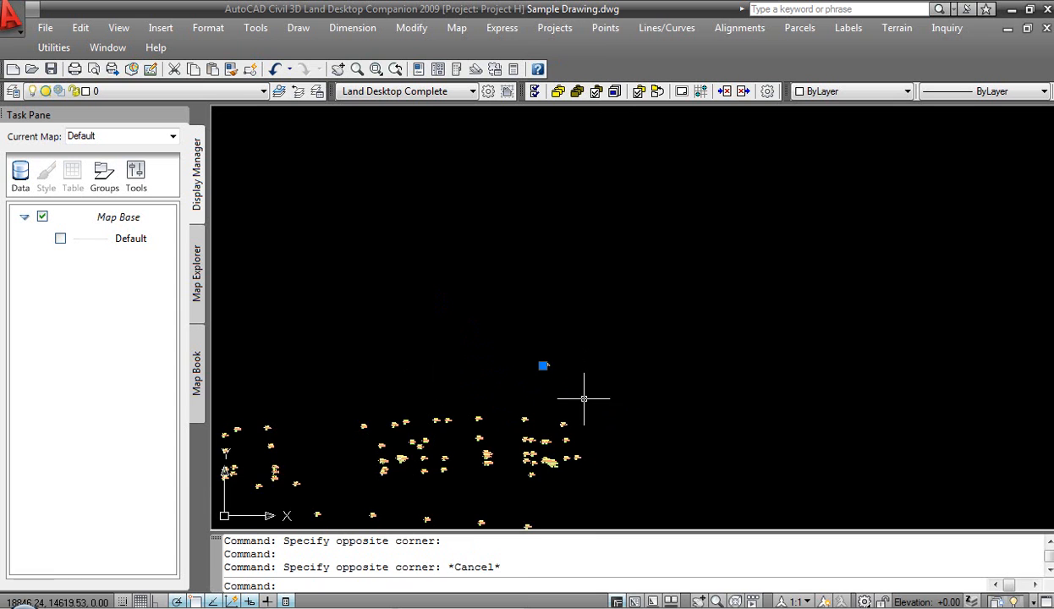
scroll(583, 395, "down", 7)
middle_click_drag(540, 425, 557, 226)
scroll(548, 267, "up", 3)
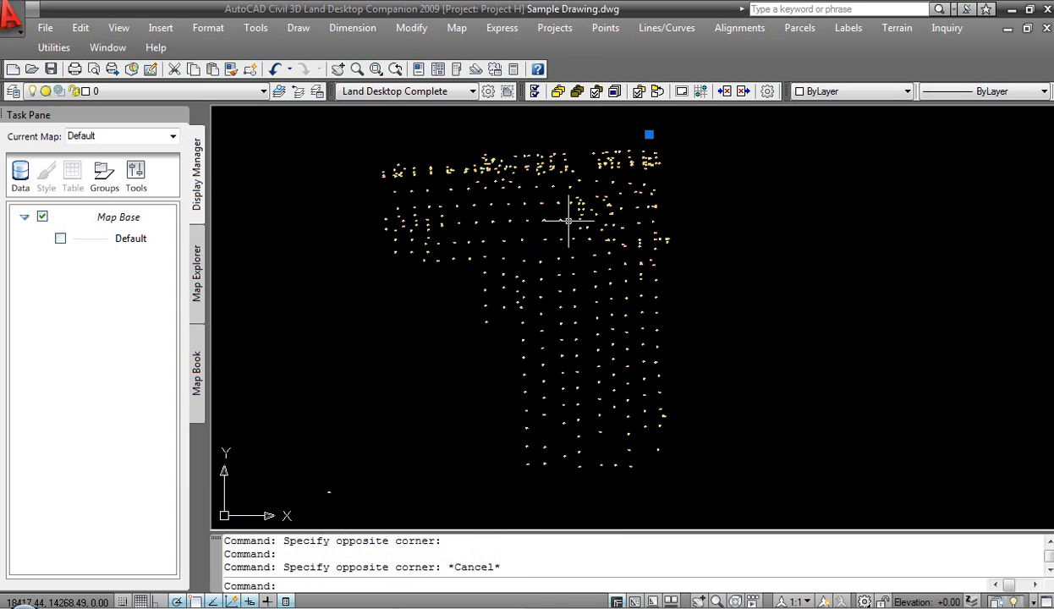
left_click(898, 28)
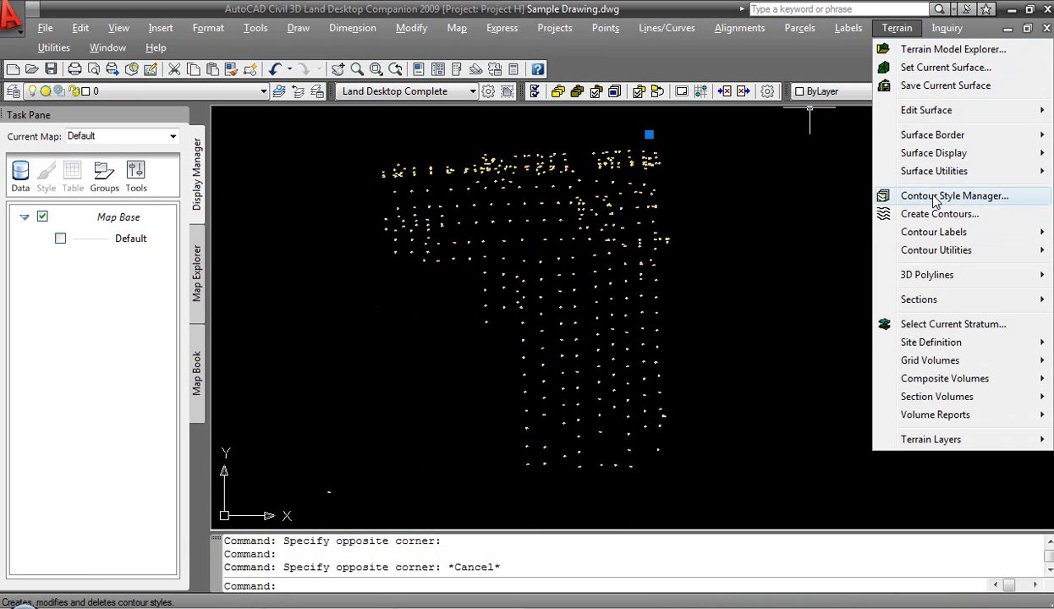
left_click(903, 48)
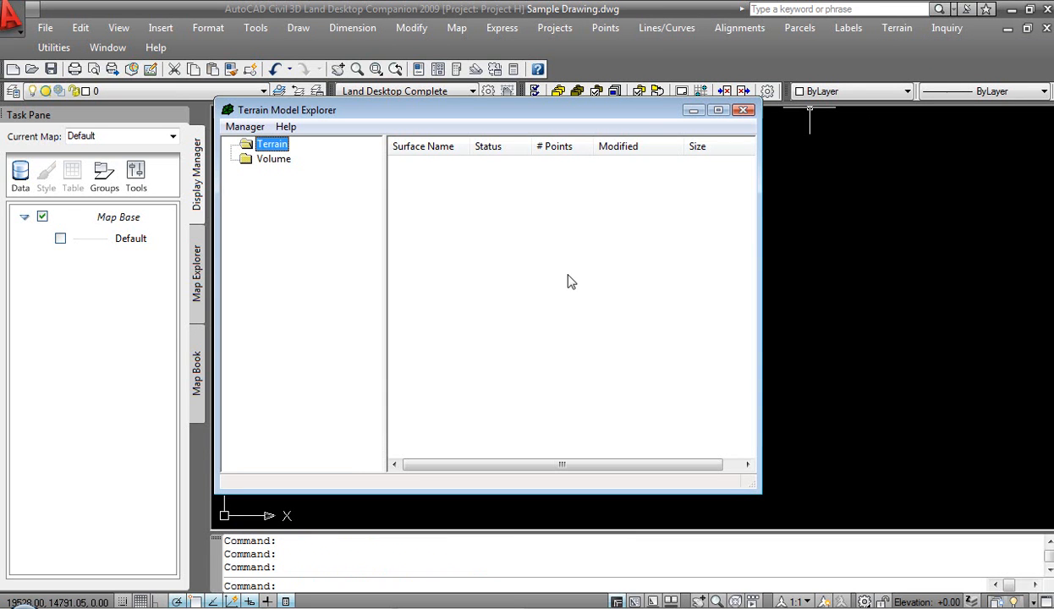
left_click(248, 129)
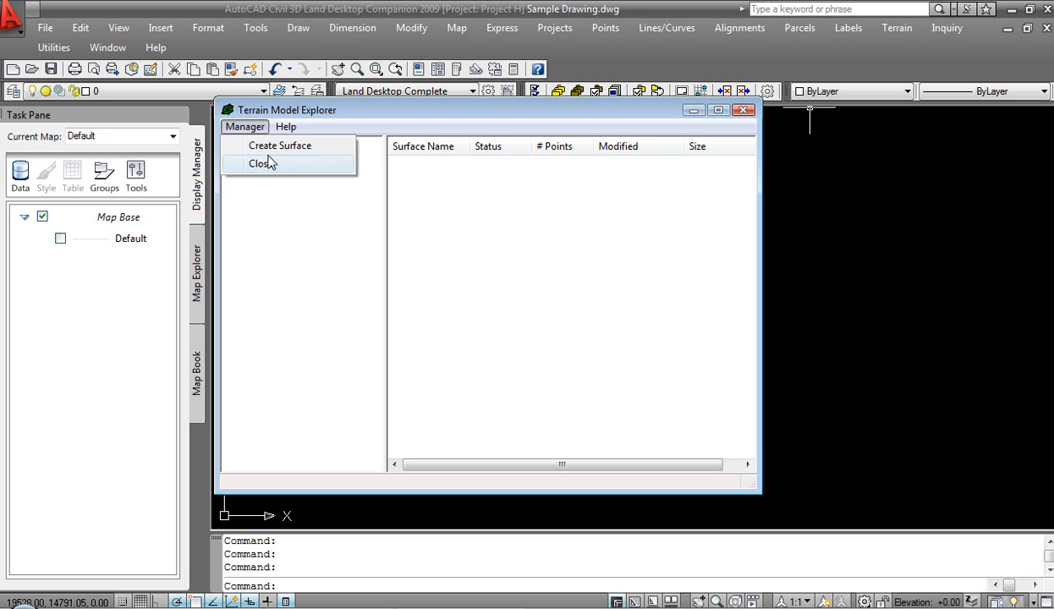
left_click(271, 148)
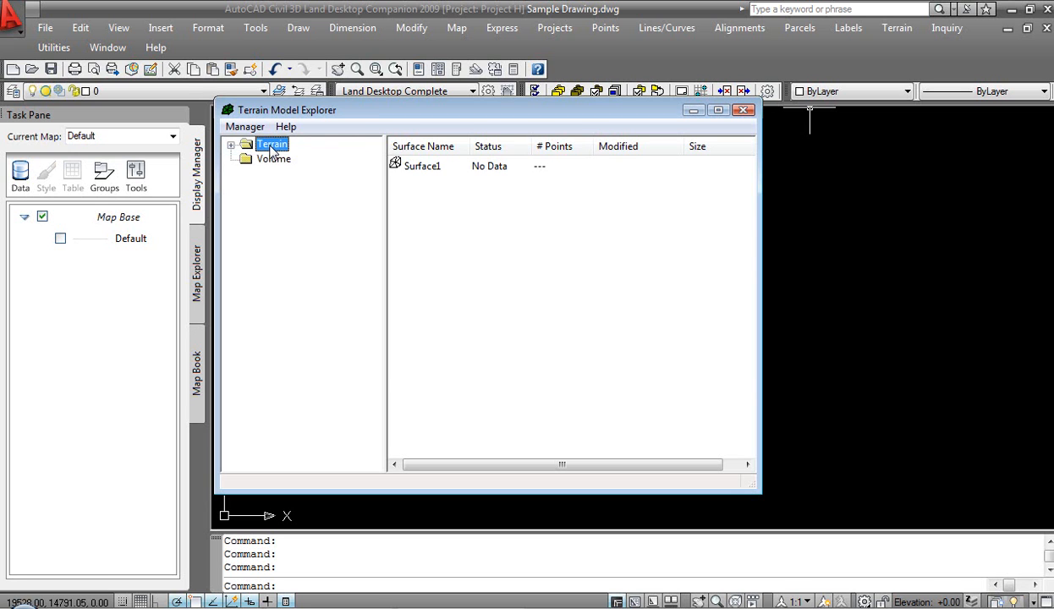
Add the topo point group to the new surface's TIN data.
left_click(230, 145)
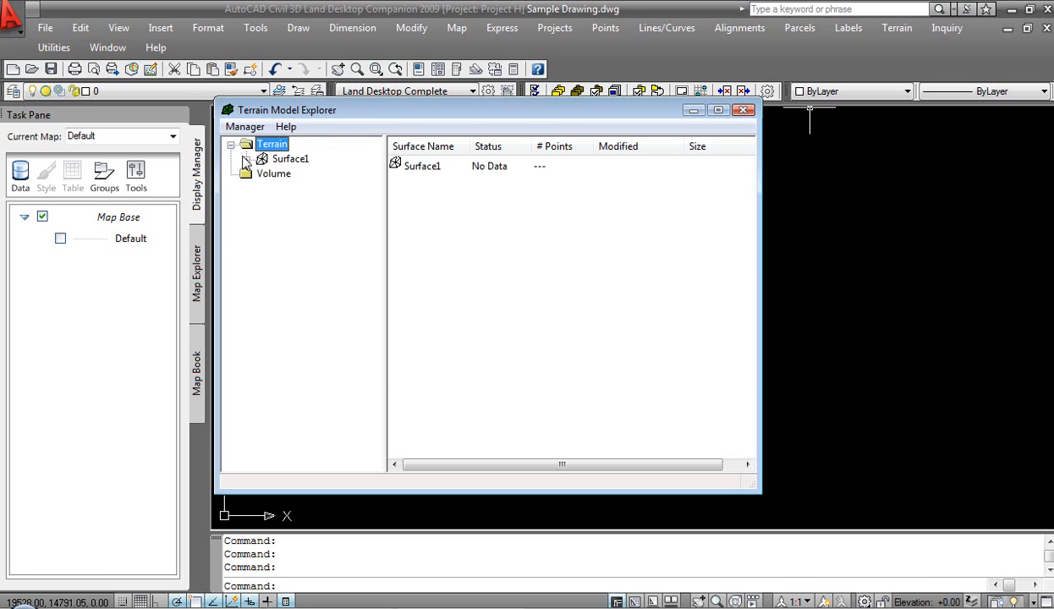
left_click(246, 160)
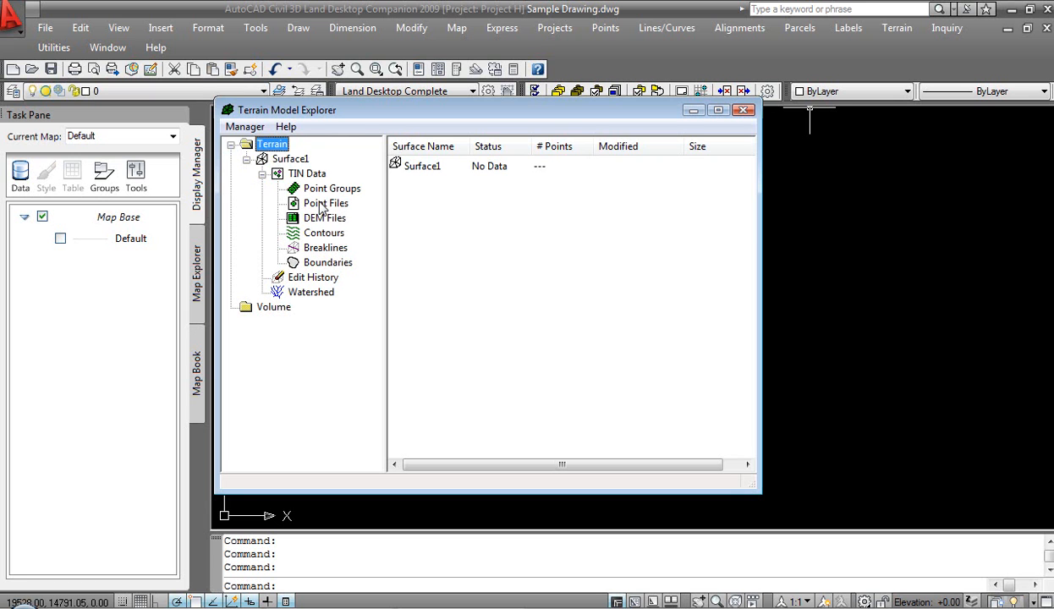
right_click(330, 189)
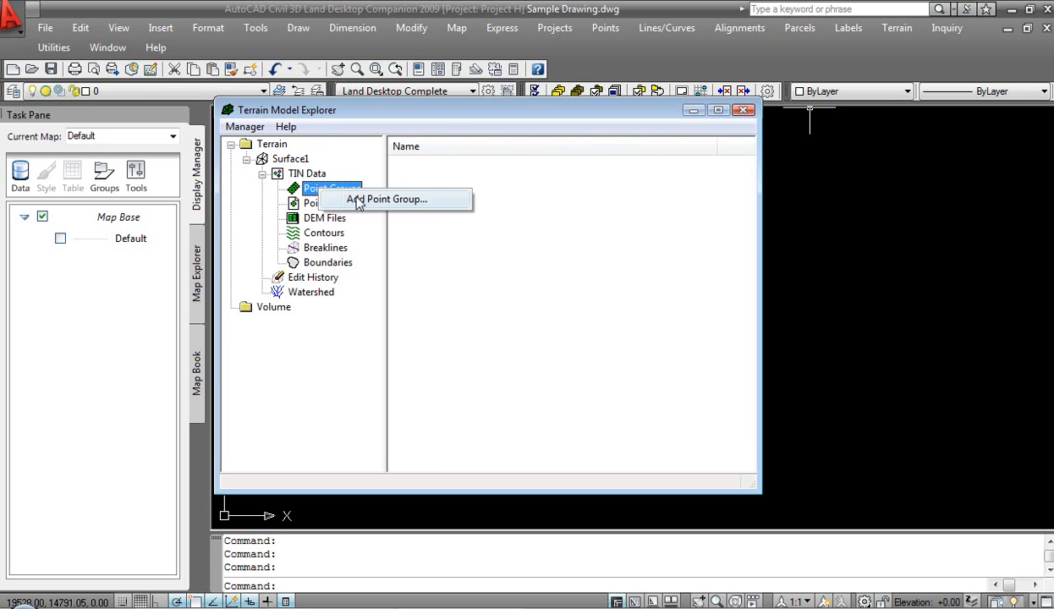
left_click(358, 203)
left_click(611, 267)
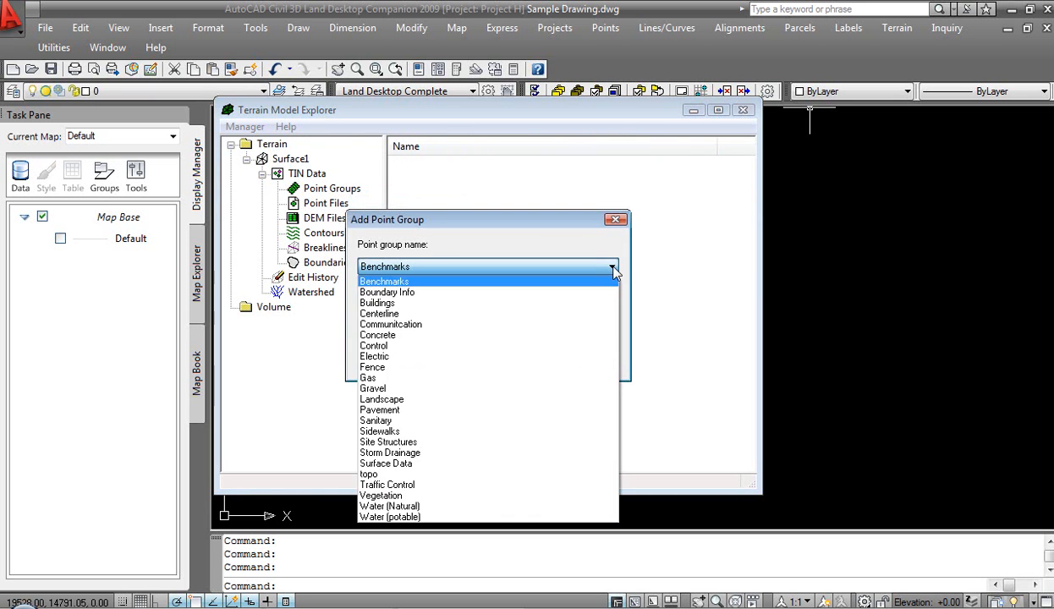
left_click(496, 475)
left_click(431, 365)
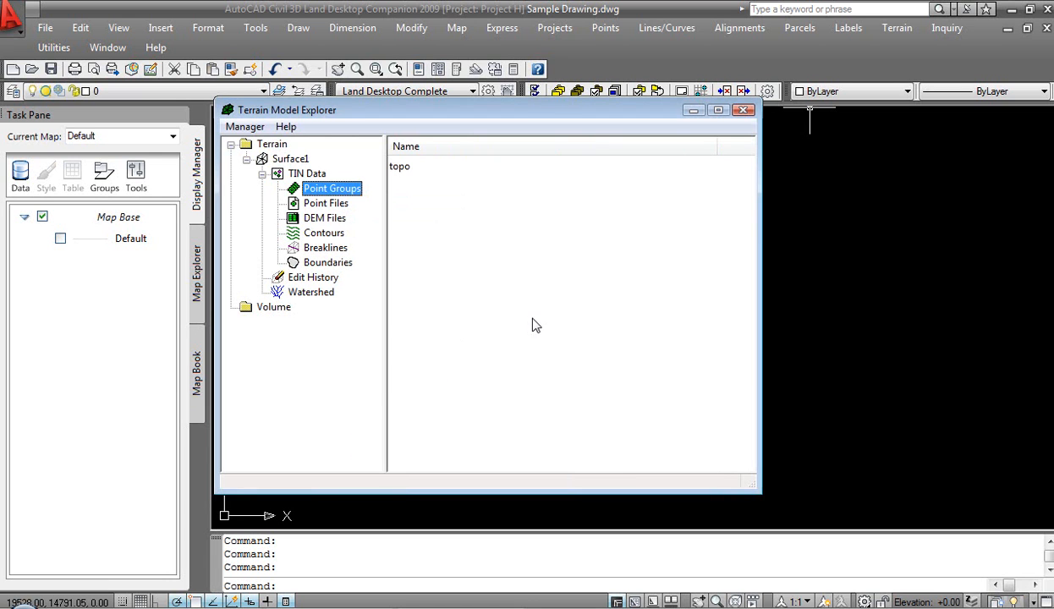
Build the new surface with the default build and surface data options, and close the Terrain Model Explorer.
left_click(279, 159)
right_click(279, 159)
left_click(377, 310)
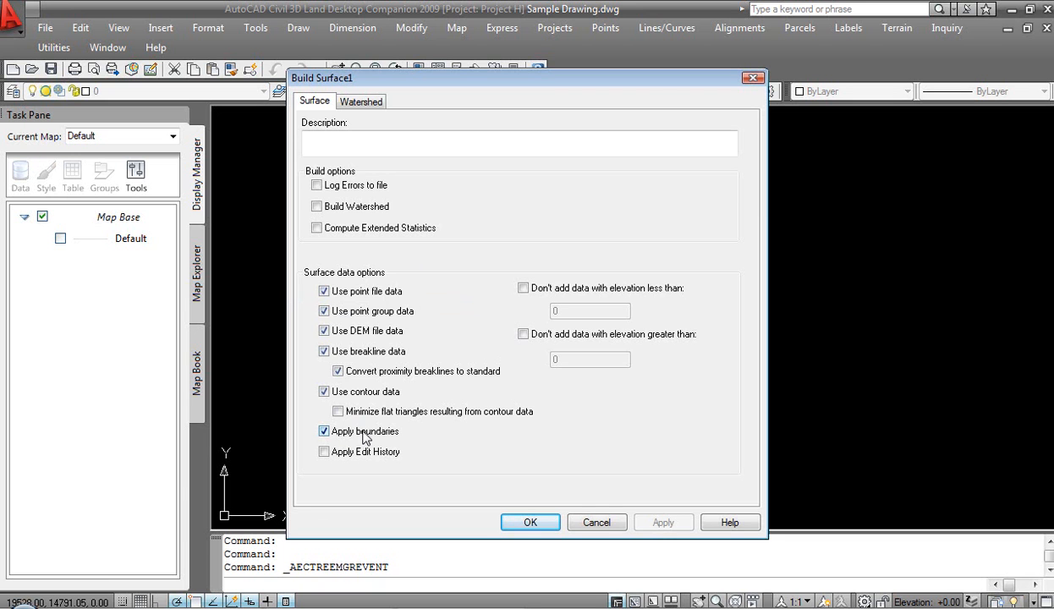
left_click(530, 522)
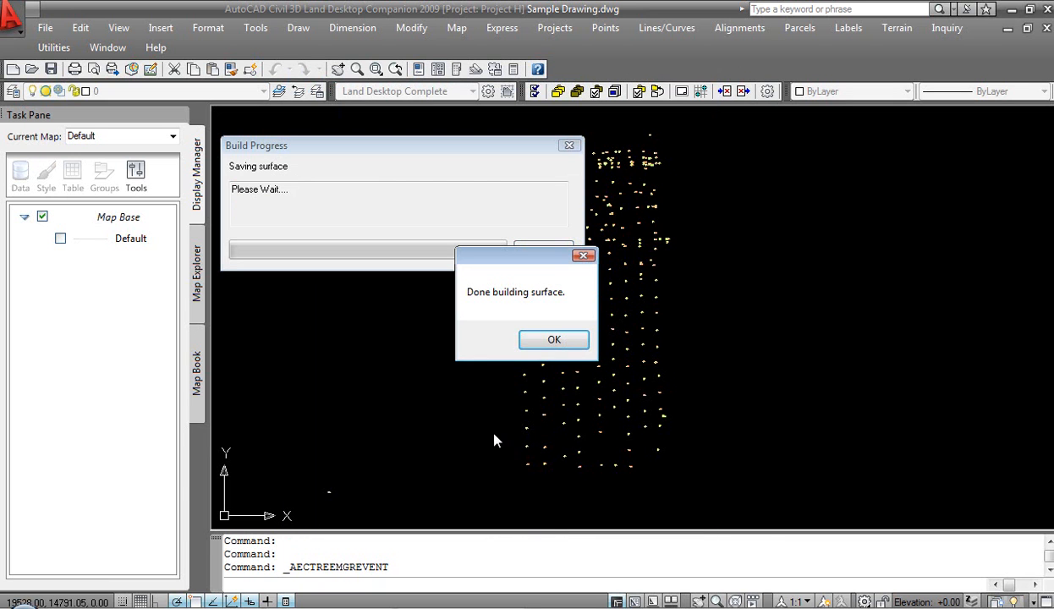
left_click(538, 339)
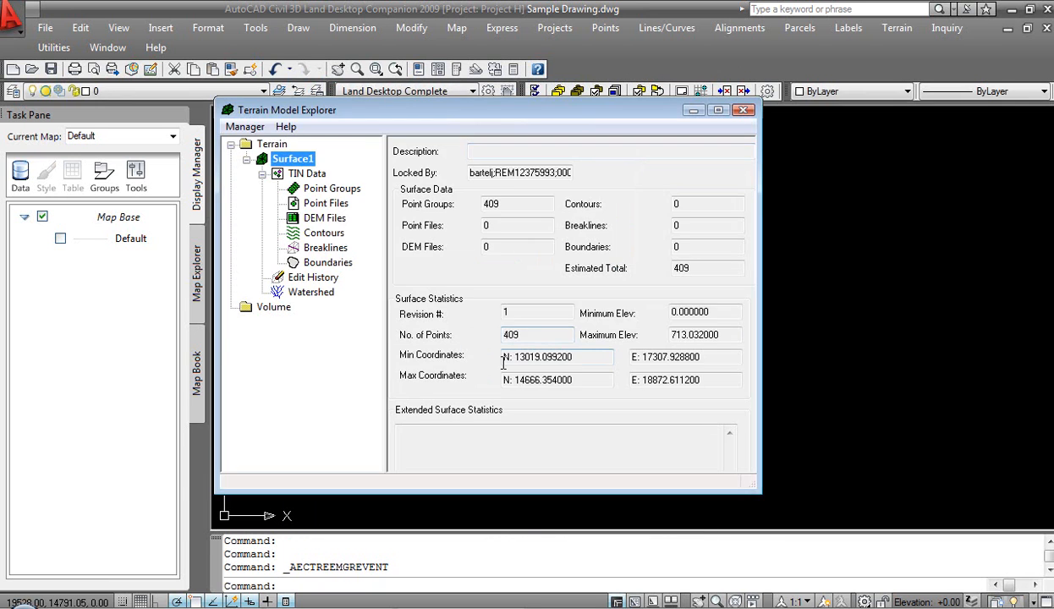
left_click(742, 111)
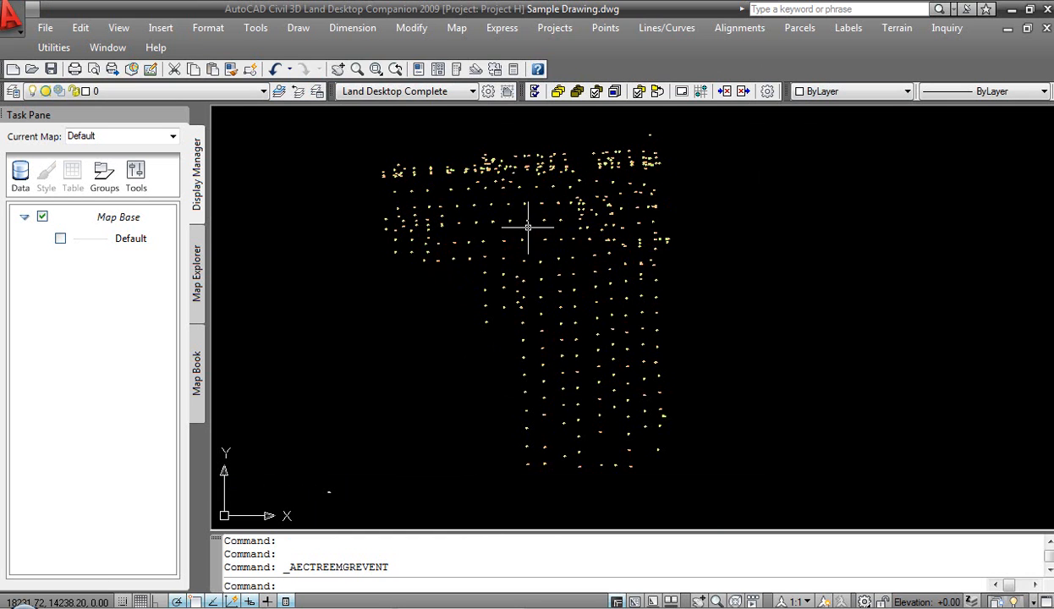
Display the built surface's triangulation in the drawing with Quick View.
left_click(893, 29)
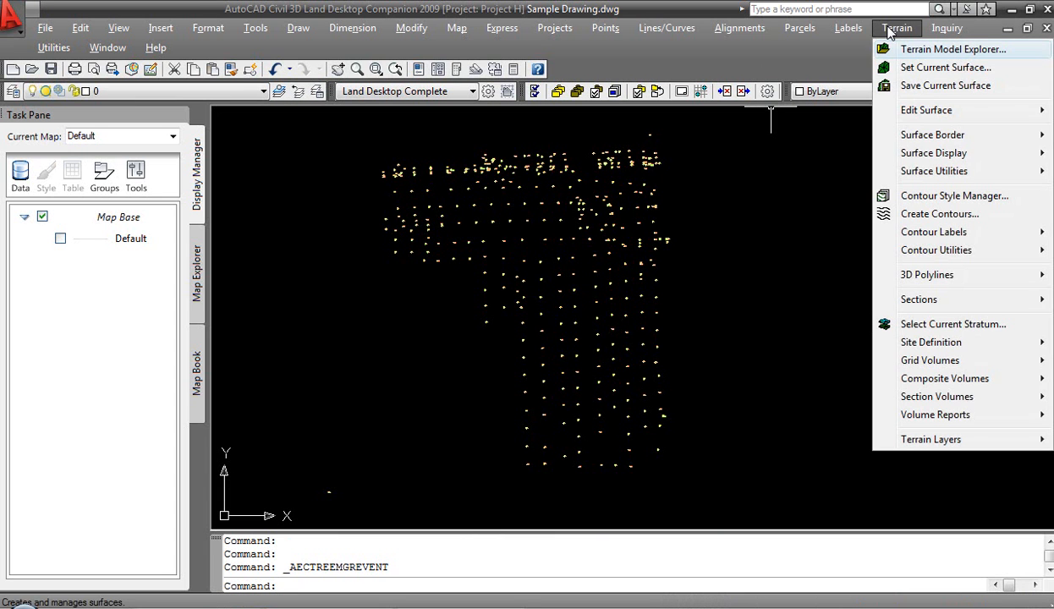
mouse_move(892, 154)
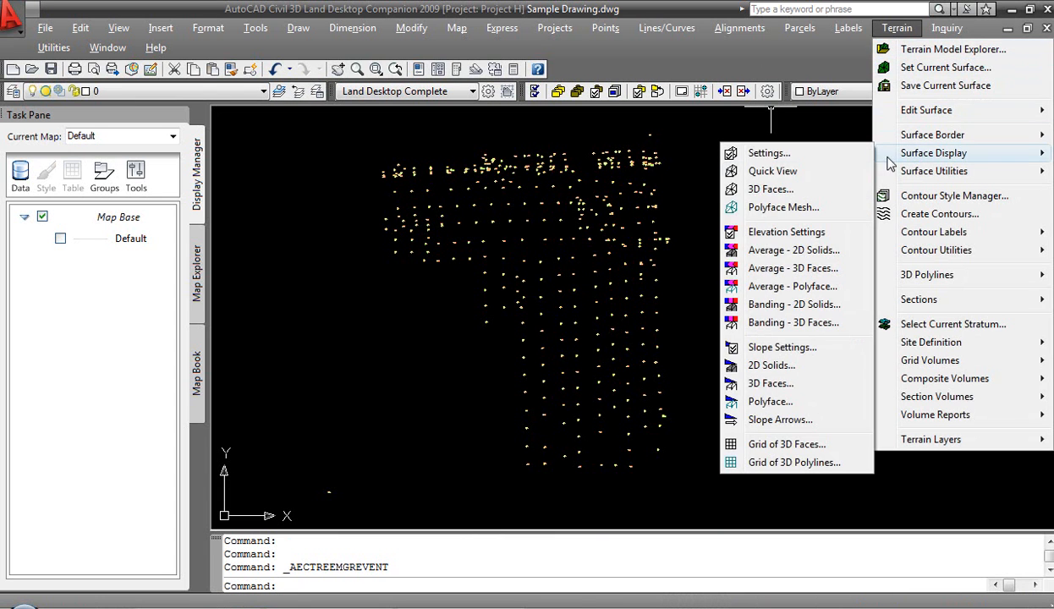
left_click(772, 170)
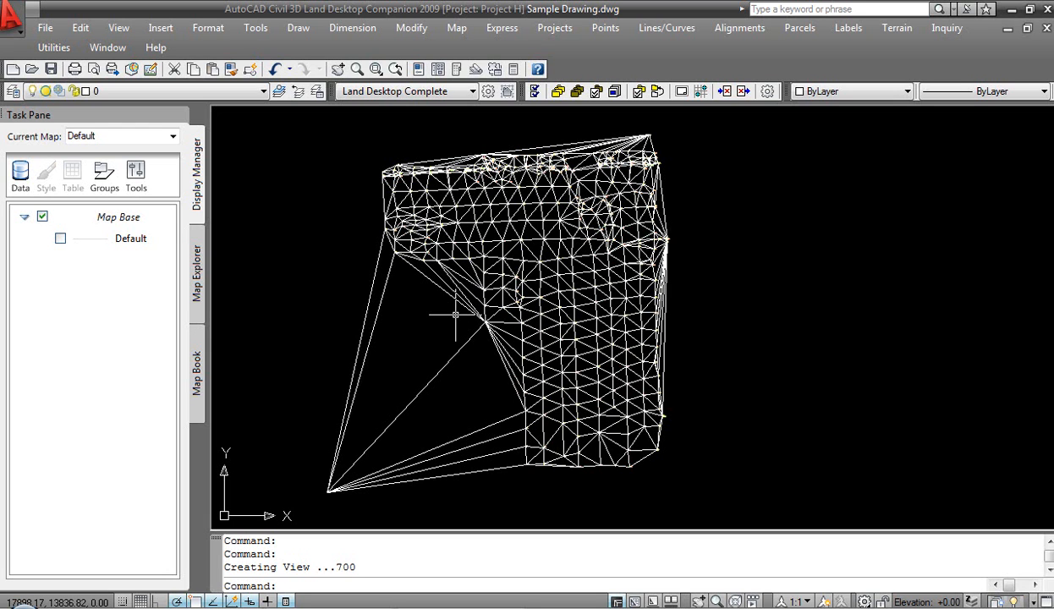
Switch to AutoCAD Civil 3D 2010 and add MainTopo.txt as the source file for a PNEZD (comma delimited) point import.
key("alt+Tab")
key("alt+Tab")
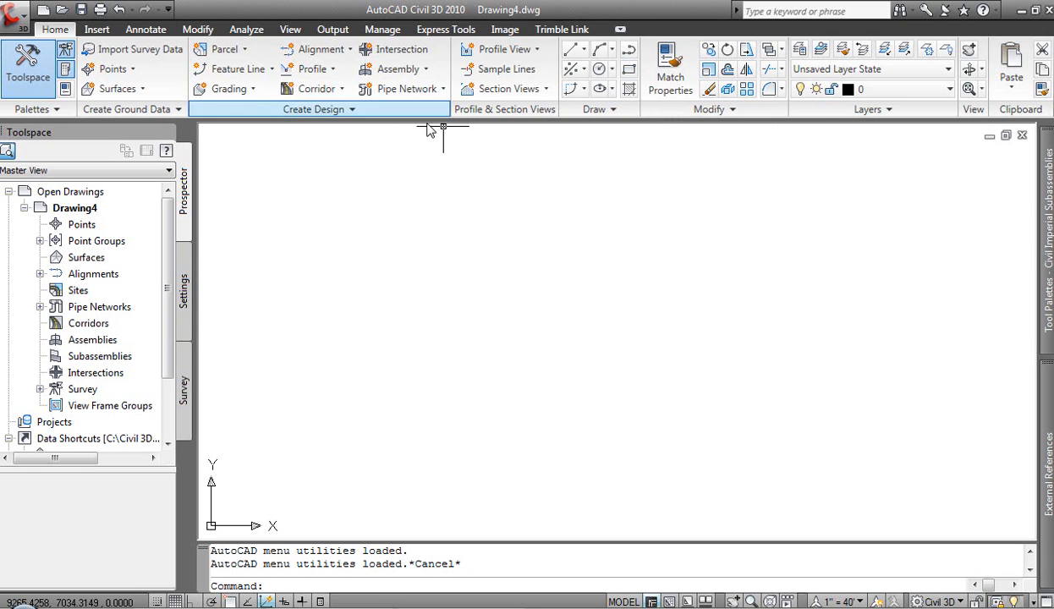
left_click(98, 30)
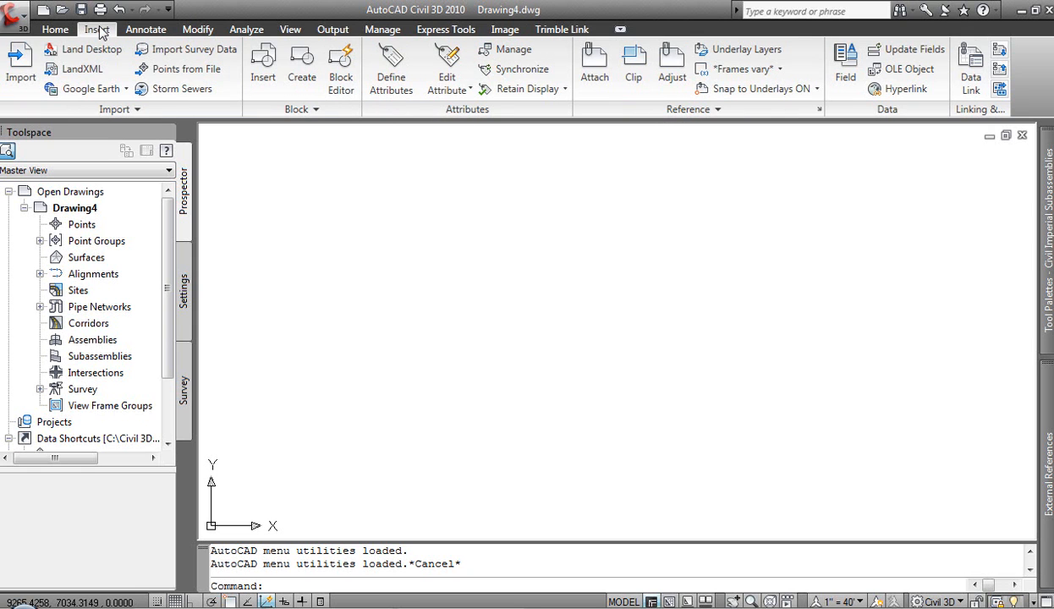
left_click(194, 74)
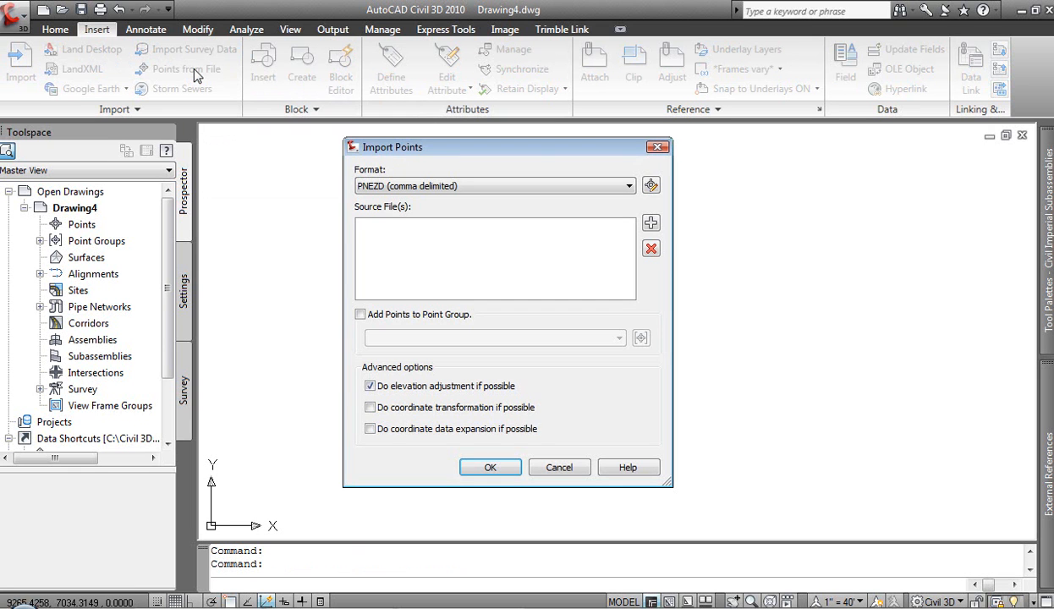
left_click(650, 222)
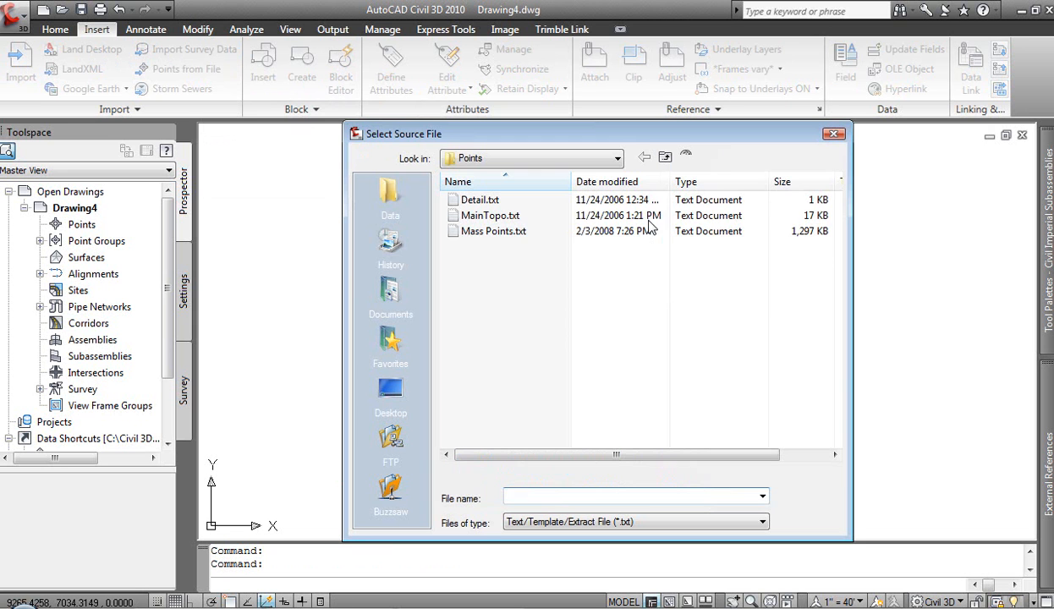
left_click(490, 216)
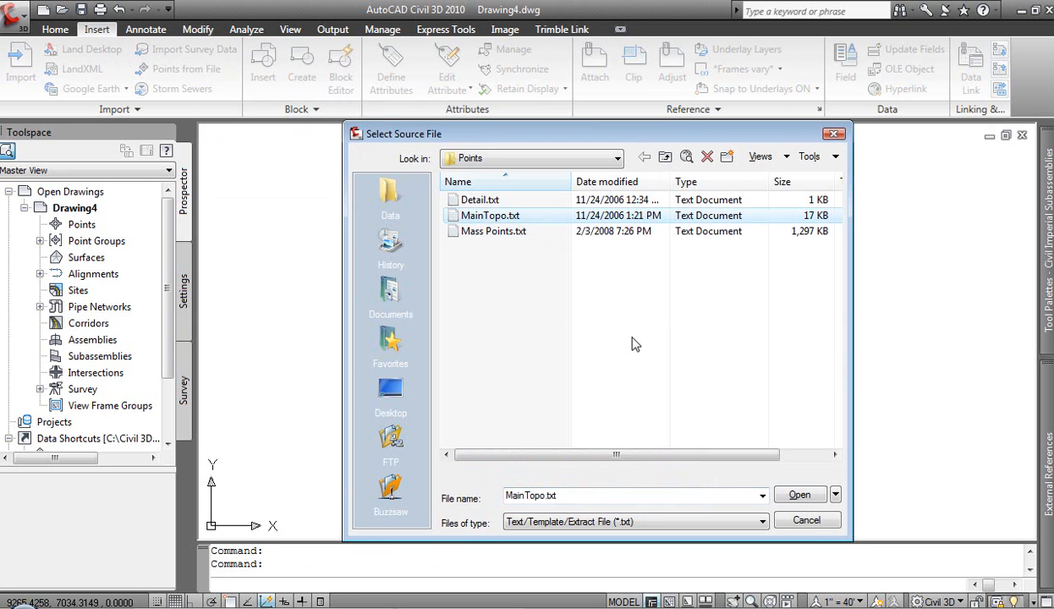
left_click(795, 496)
Assign the incoming points to a new point group named Topo, run the import, and show the drawing's full extents.
left_click(360, 315)
left_click(640, 337)
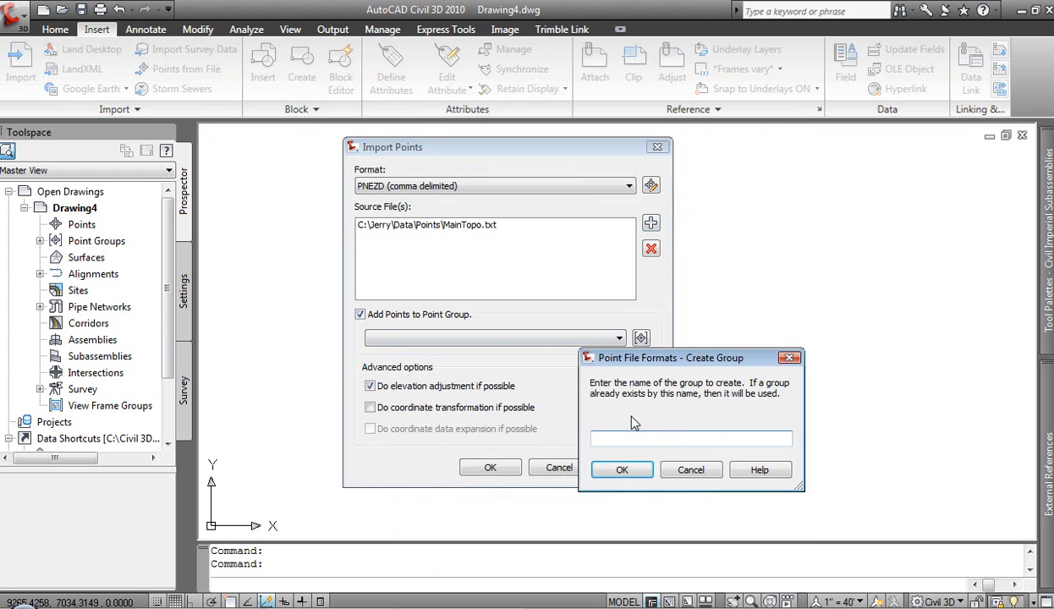
type("Topo")
left_click(620, 469)
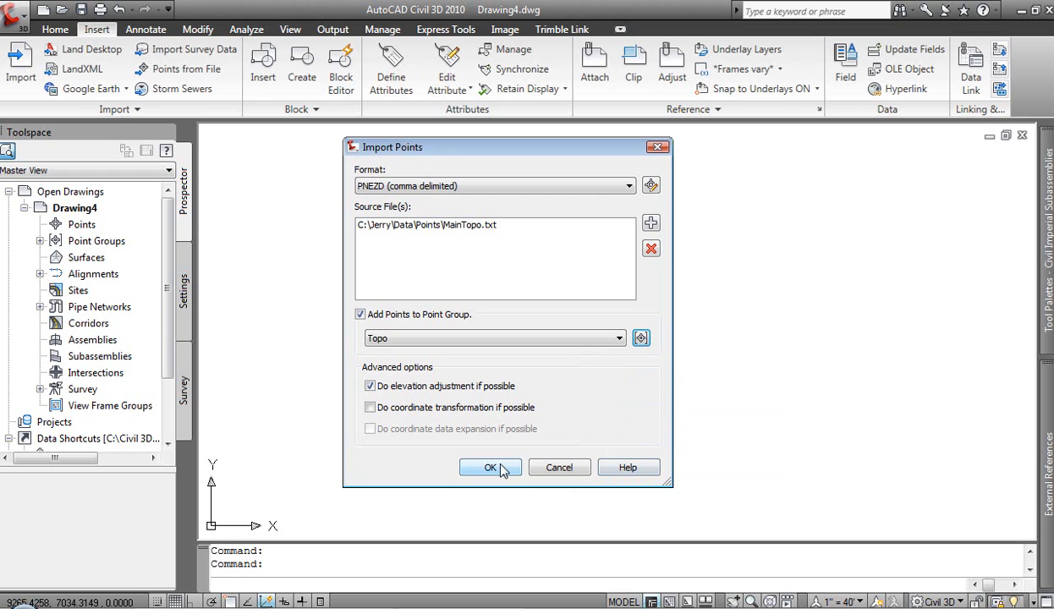
left_click(500, 467)
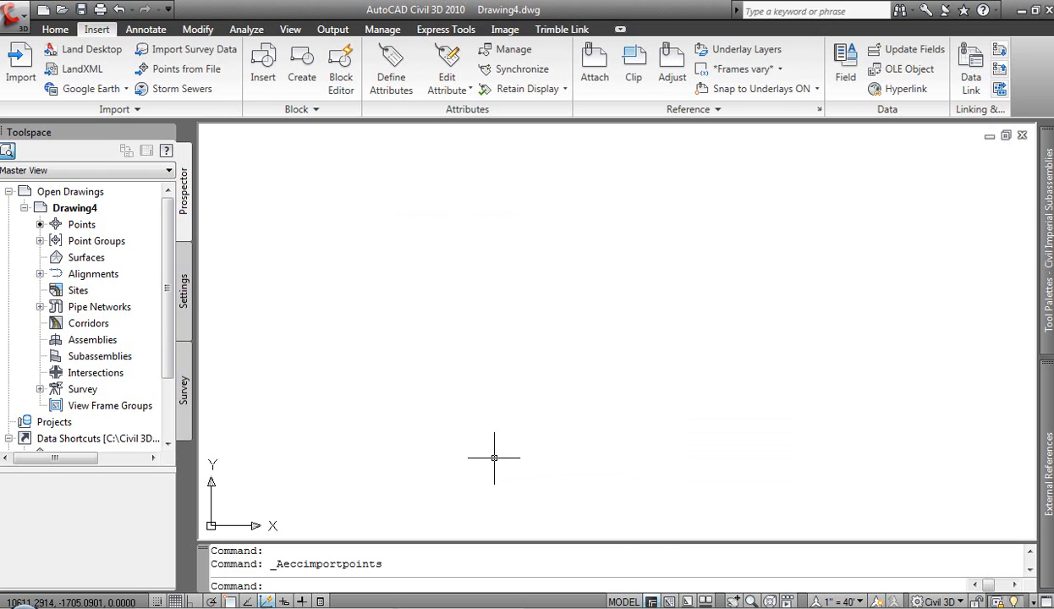
type("z")
key("Return")
type("e")
key("Return")
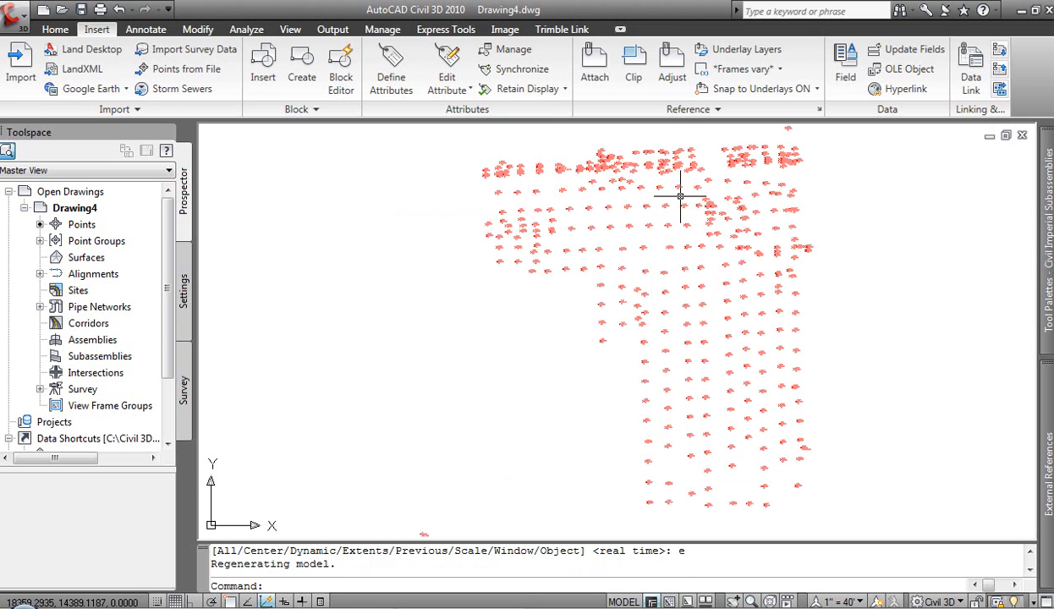
Try the point labels at annotation scales 1" = 20' and 1" = 10', and return the scale to 1" = 40'.
mouse_move(647, 206)
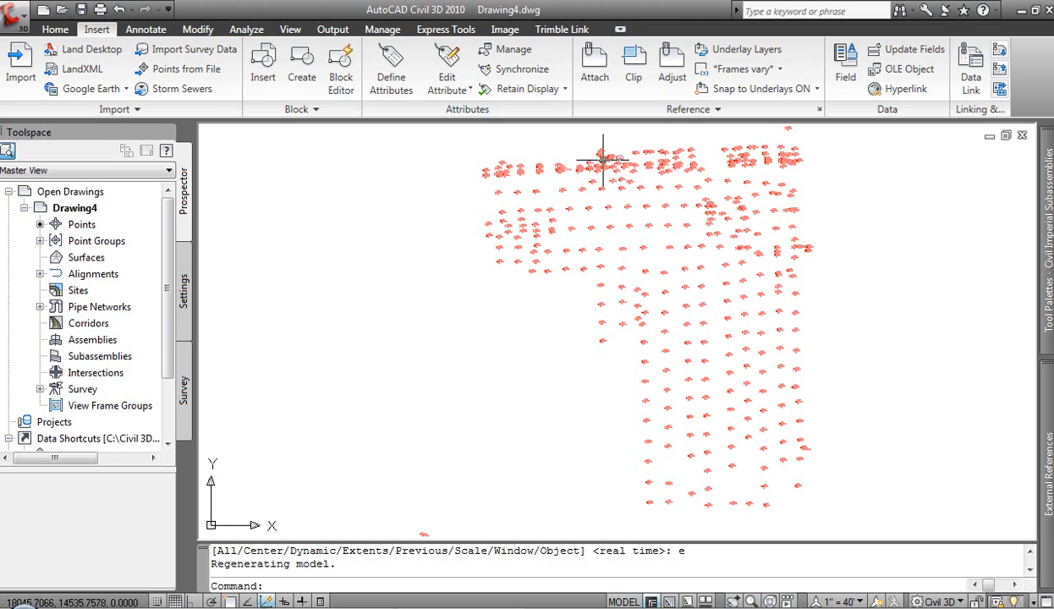
scroll(599, 169, "up", 5)
mouse_move(600, 173)
middle_mouse_down()
mouse_move(584, 227)
mouse_move(589, 254)
mouse_move(636, 243)
middle_mouse_up()
left_click(837, 601)
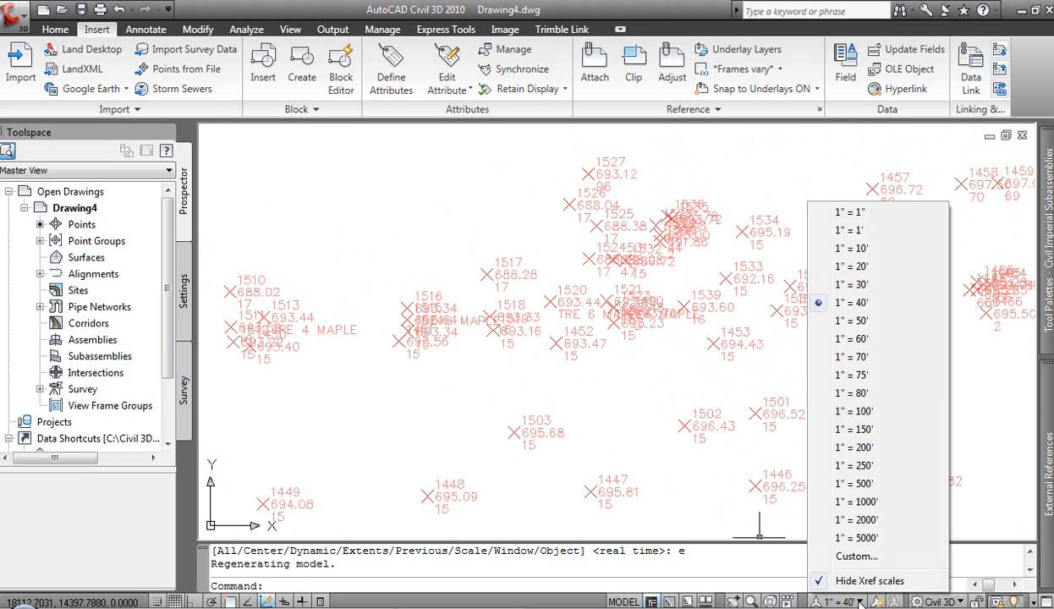
left_click(879, 267)
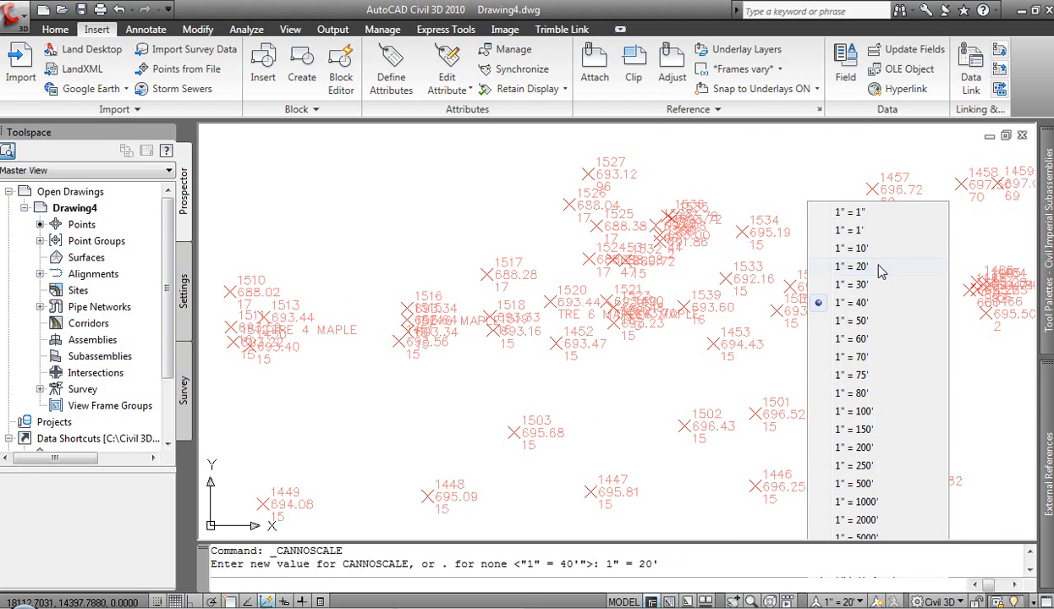
left_click(839, 601)
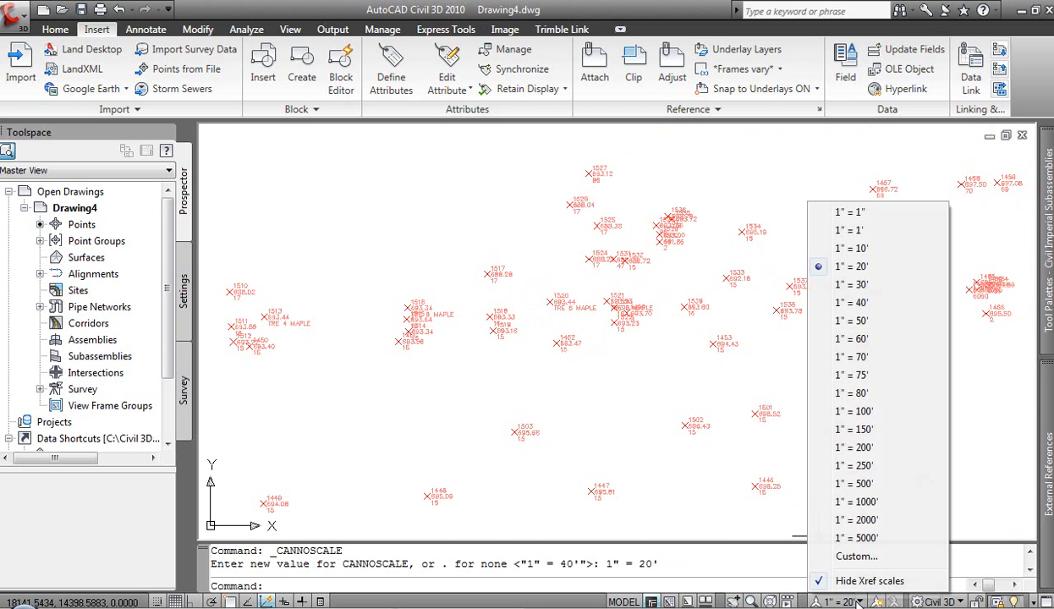
left_click(882, 249)
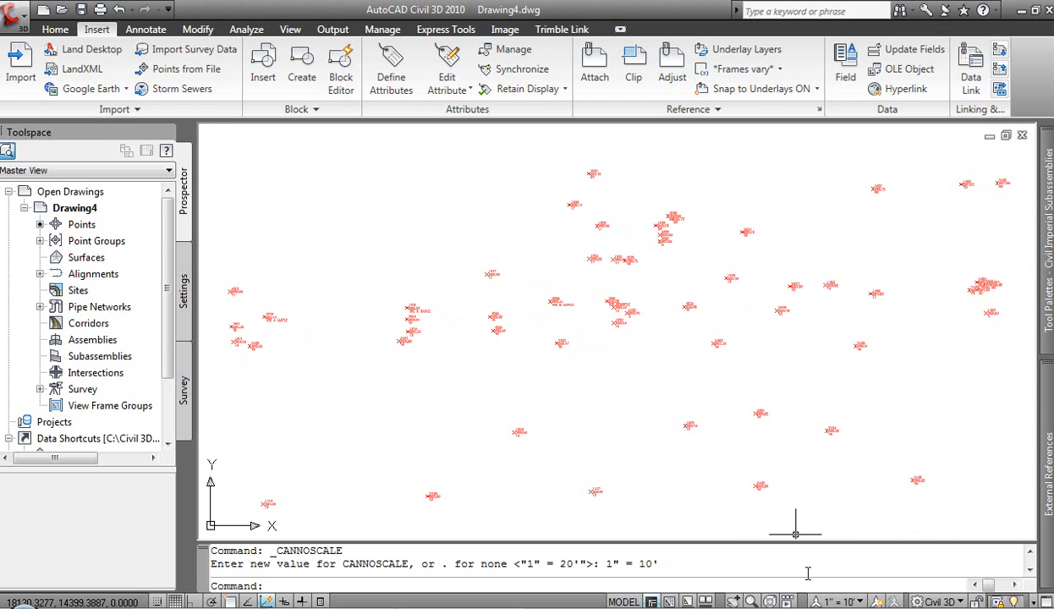
left_click(839, 601)
left_click(871, 302)
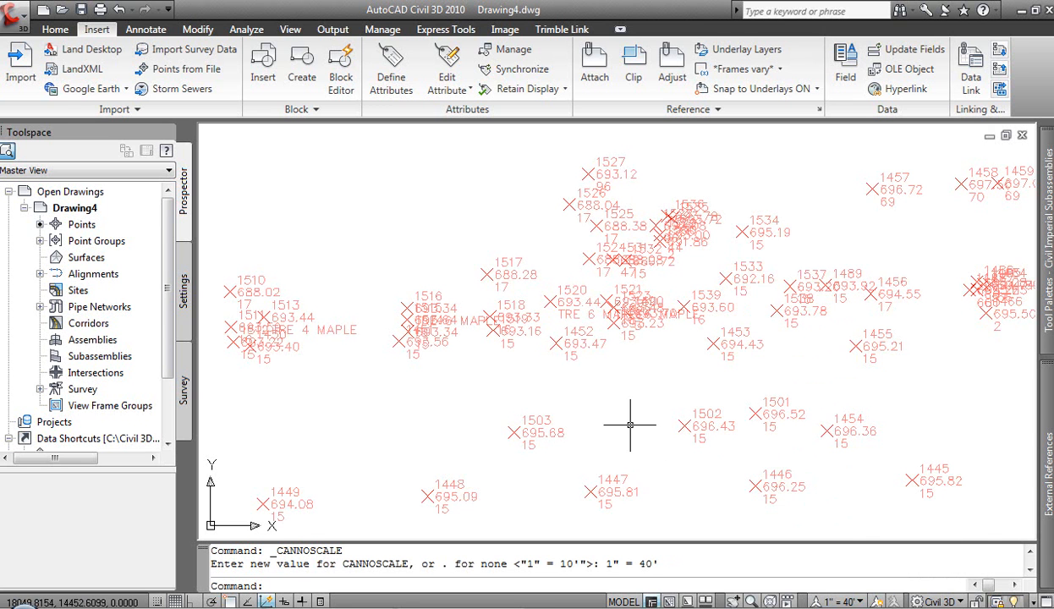
Locate point 1436 in the drawing's point list and zoom to it.
scroll(630, 423, "down", 3)
mouse_move(652, 448)
middle_mouse_down()
mouse_move(583, 207)
mouse_move(627, 313)
middle_mouse_up()
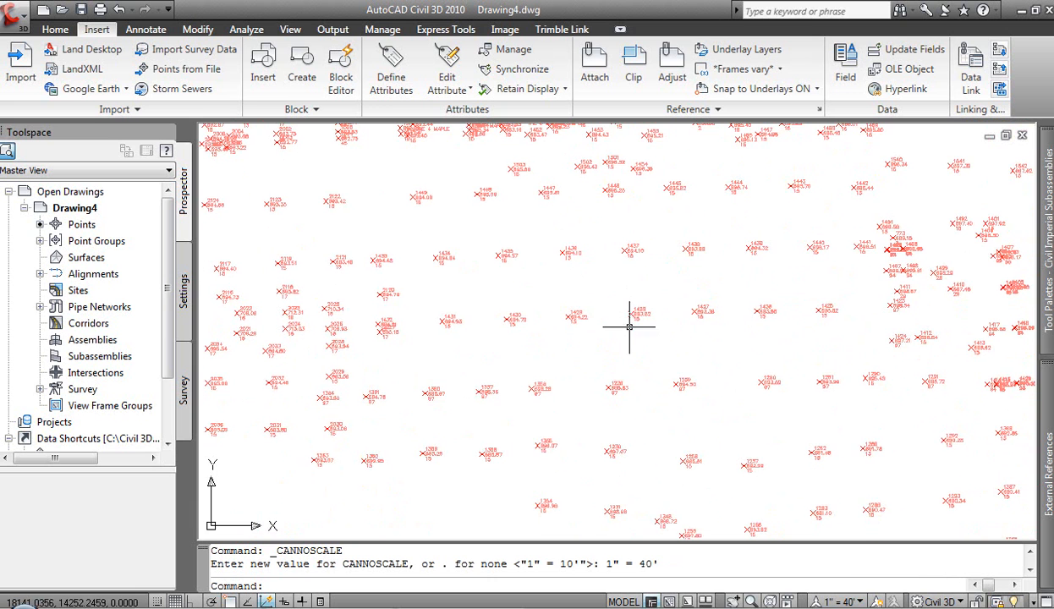
scroll(595, 332, "up", 6)
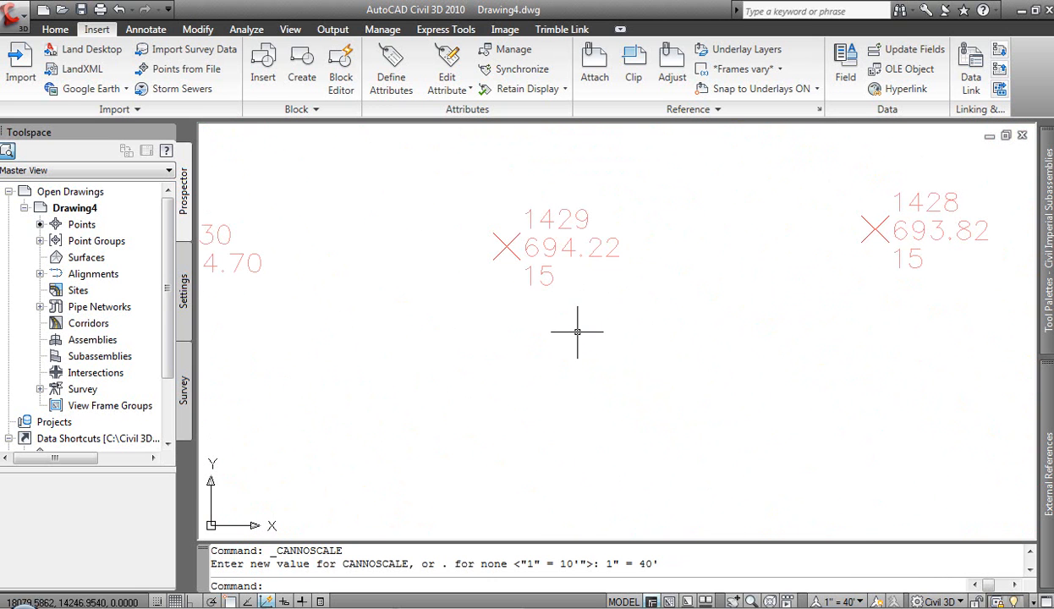
mouse_move(572, 249)
left_click(78, 225)
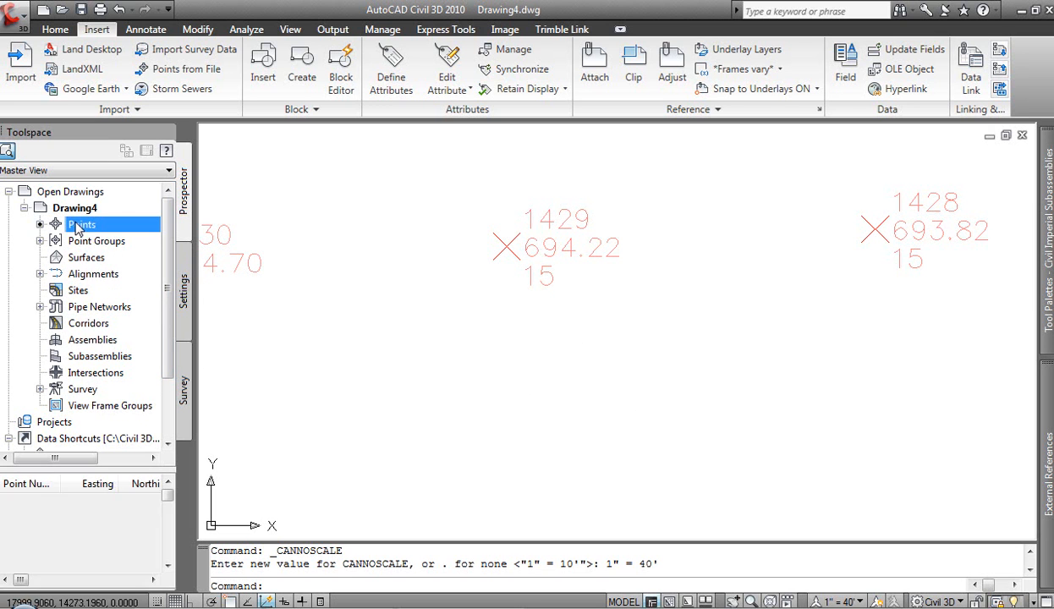
left_click_drag(105, 468, 101, 391)
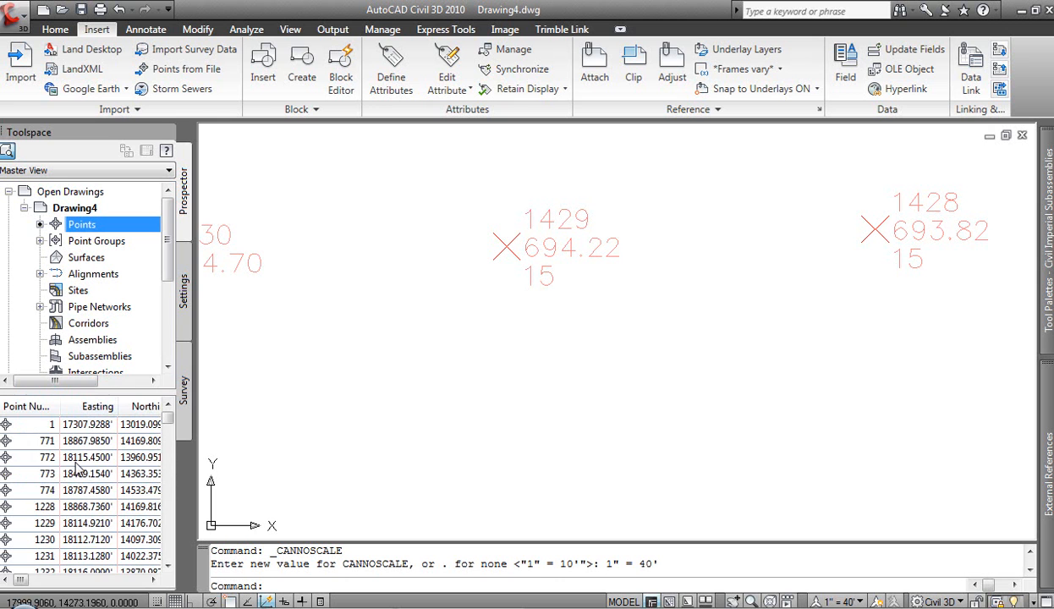
left_click_drag(168, 415, 169, 483)
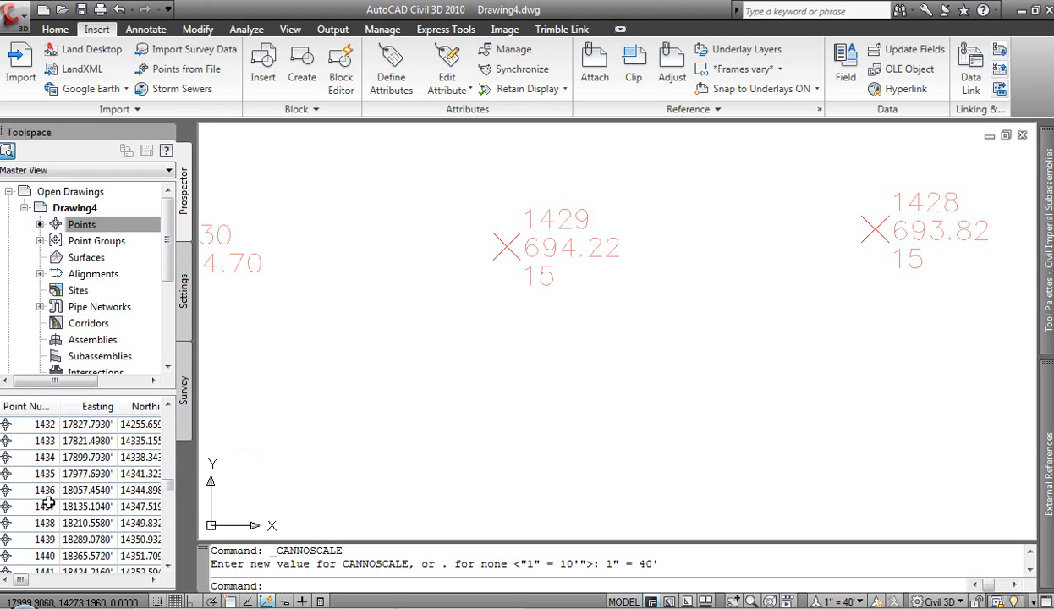
left_click(22, 490)
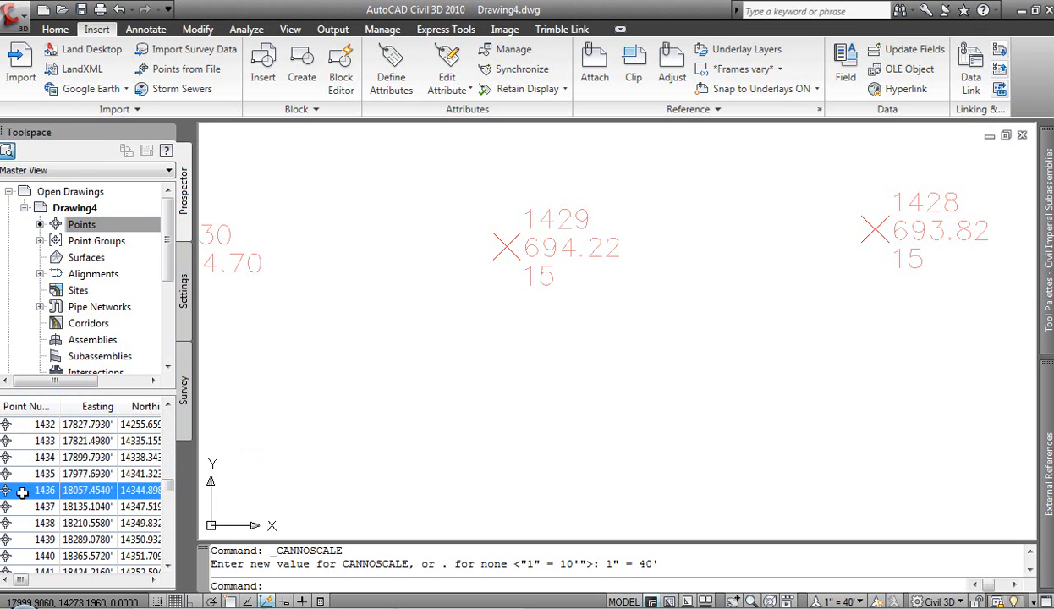
right_click(23, 494)
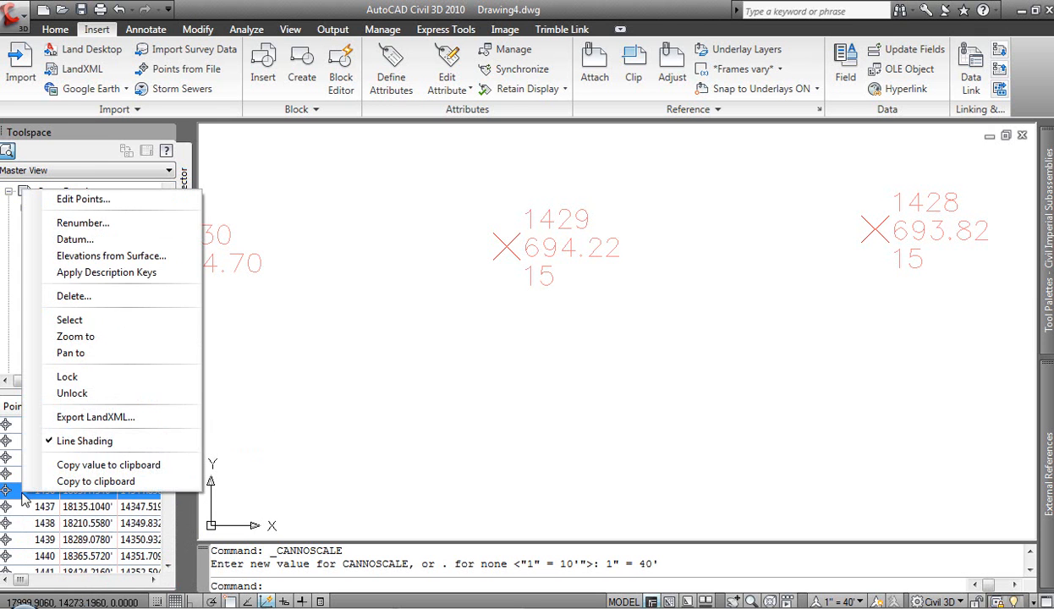
left_click(119, 336)
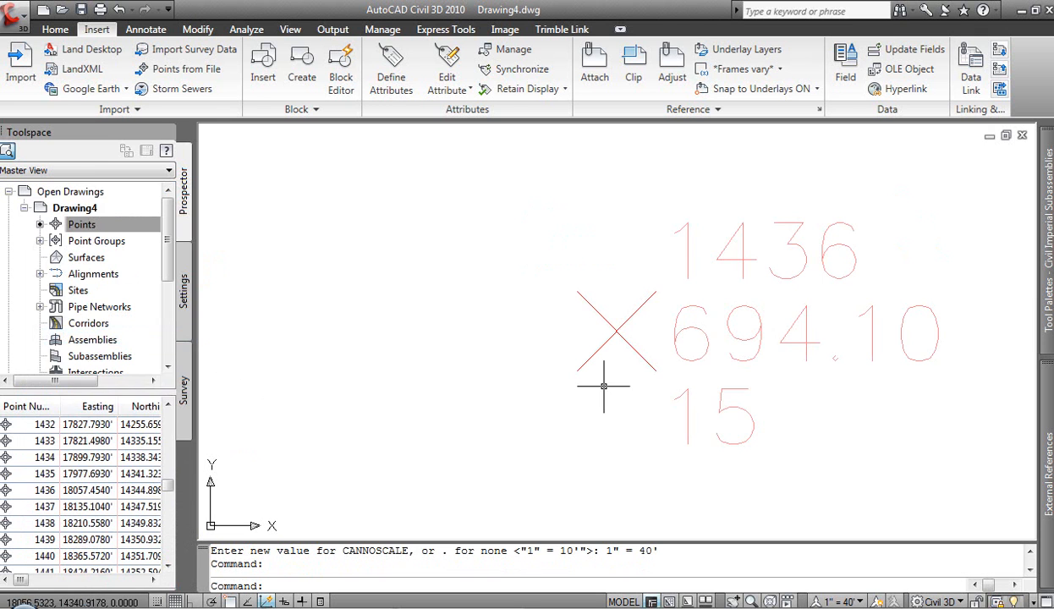
Create a TIN surface with the default name, the Contours 2' and 10' (Background) style and the ByLayer render material.
scroll(535, 345, "down", 5)
scroll(535, 345, "down", 5)
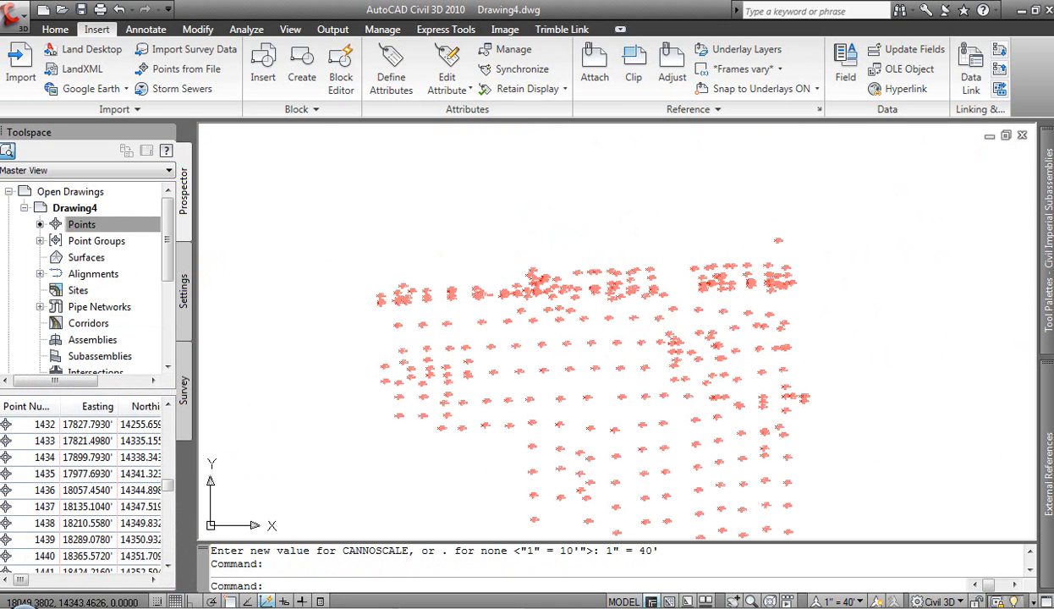
middle_click_drag(568, 411, 559, 241)
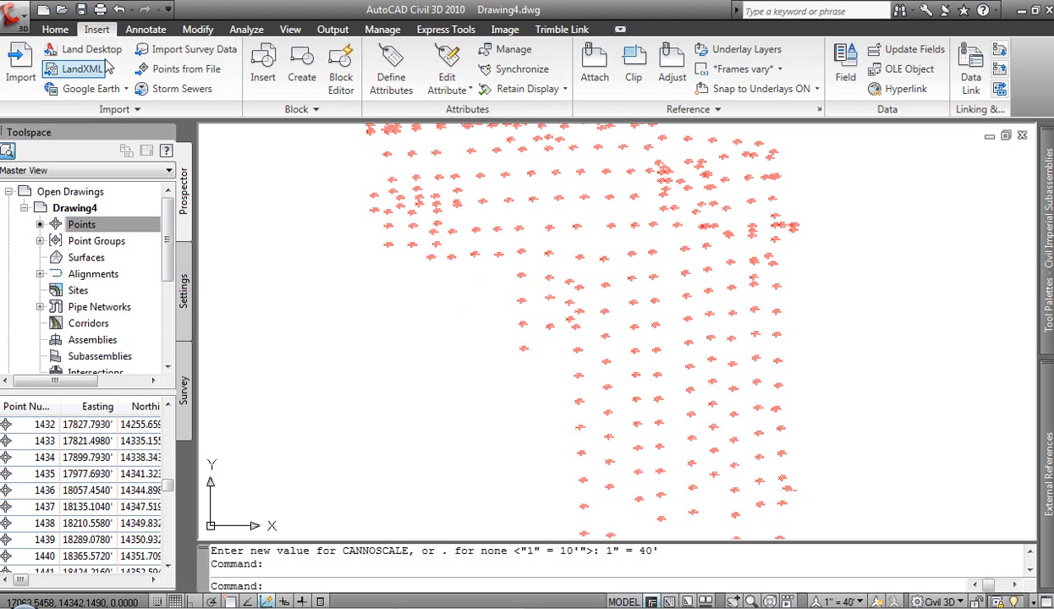
left_click(56, 29)
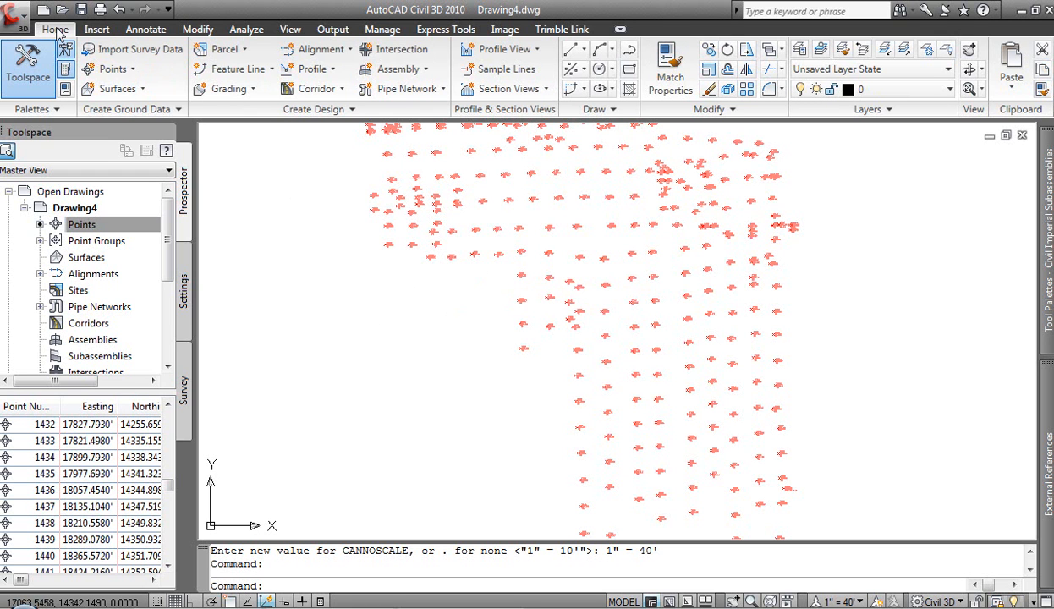
left_click(134, 89)
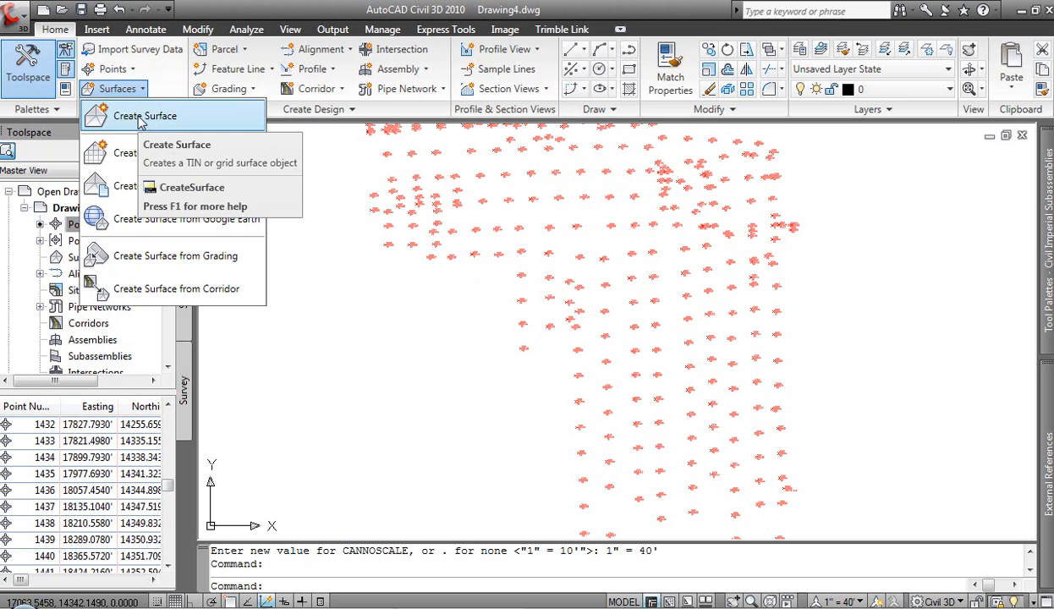
left_click(141, 118)
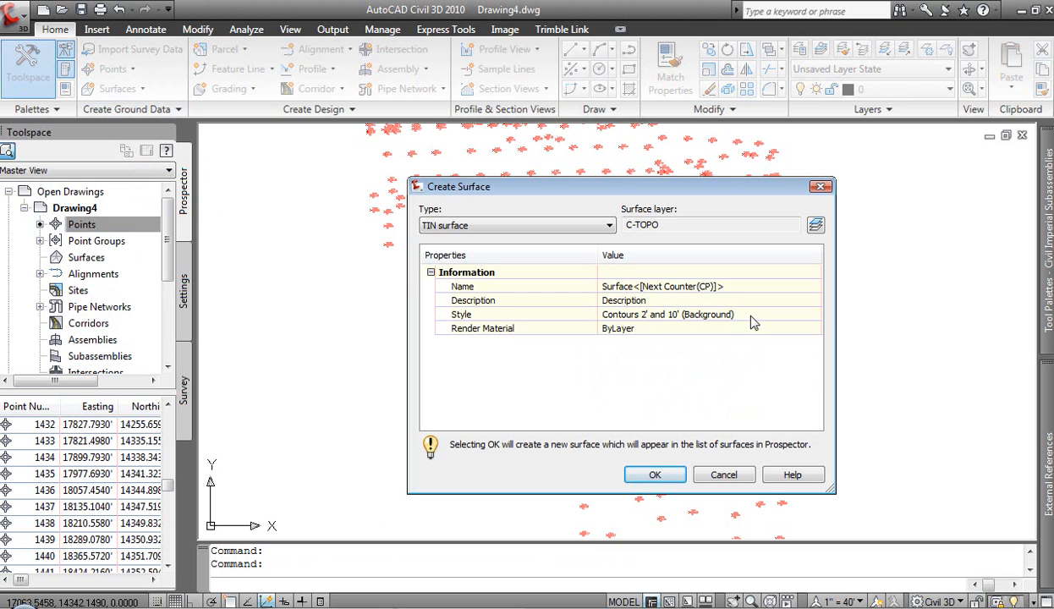
left_click(654, 476)
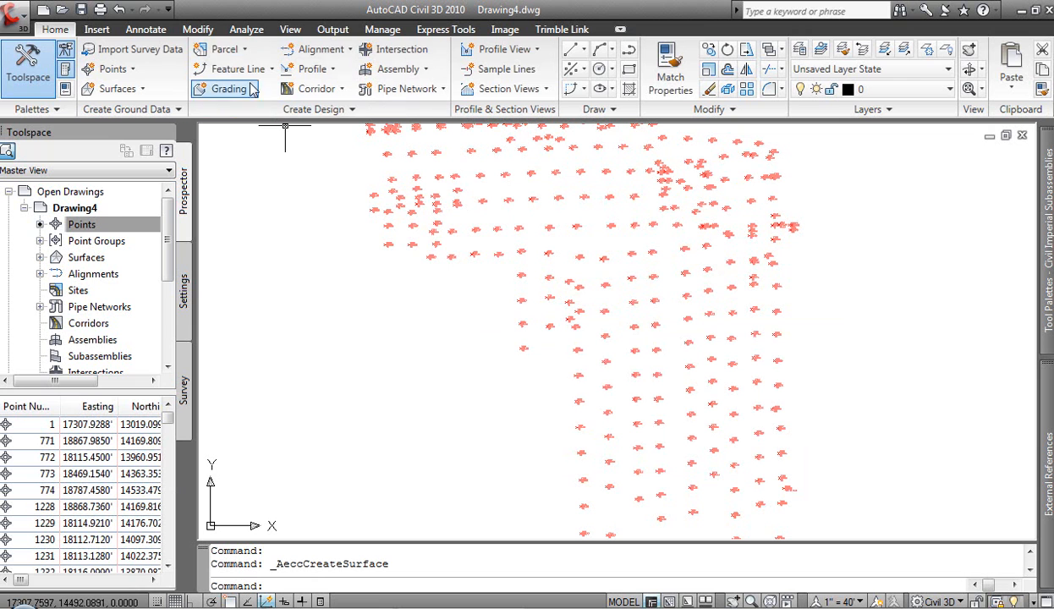
Add the Topo point group to the surface's definition data.
left_click(197, 30)
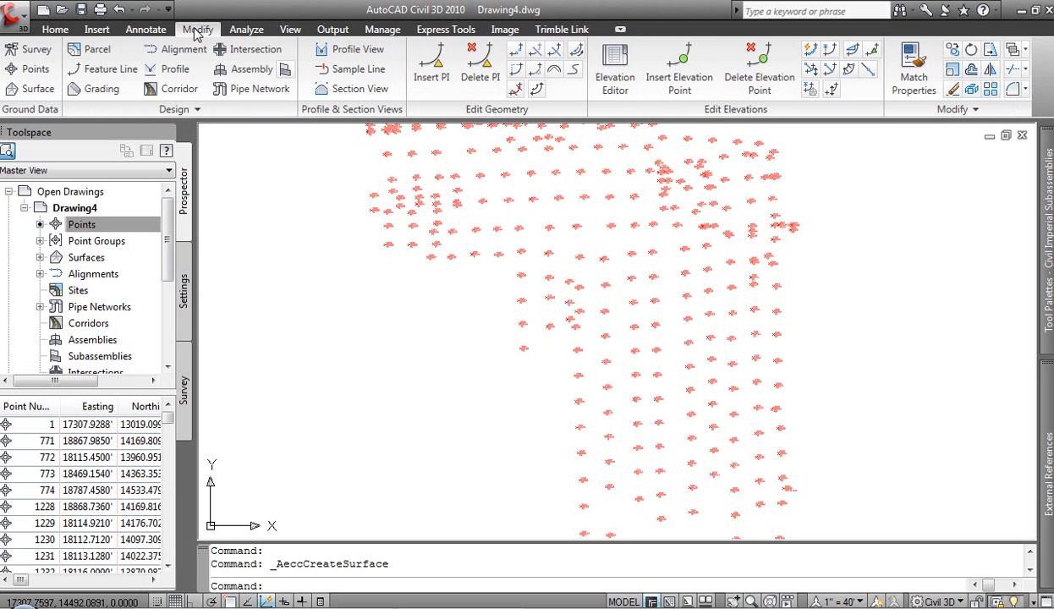
left_click(26, 89)
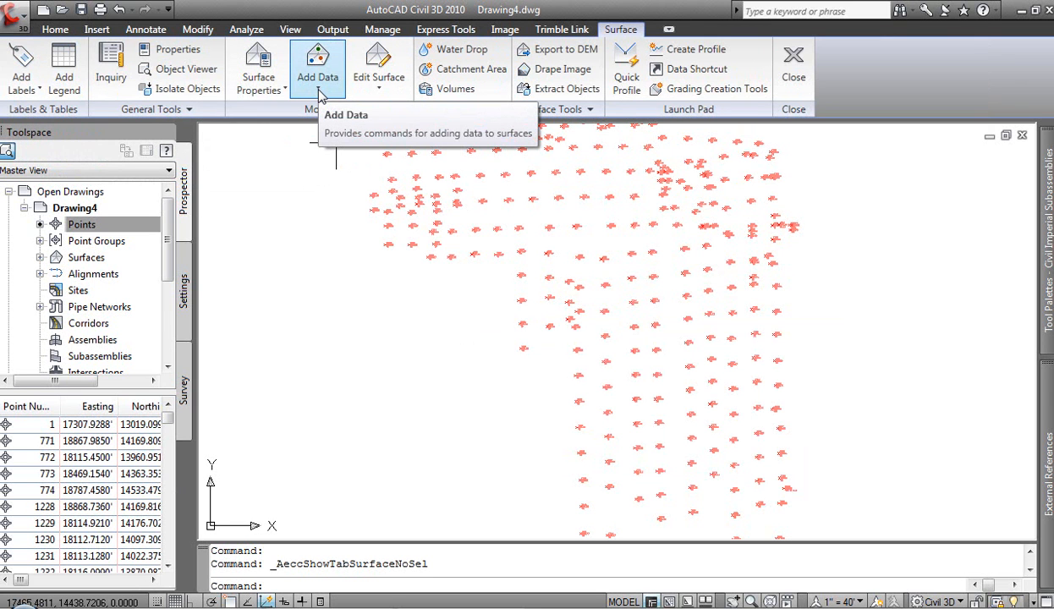
left_click(318, 93)
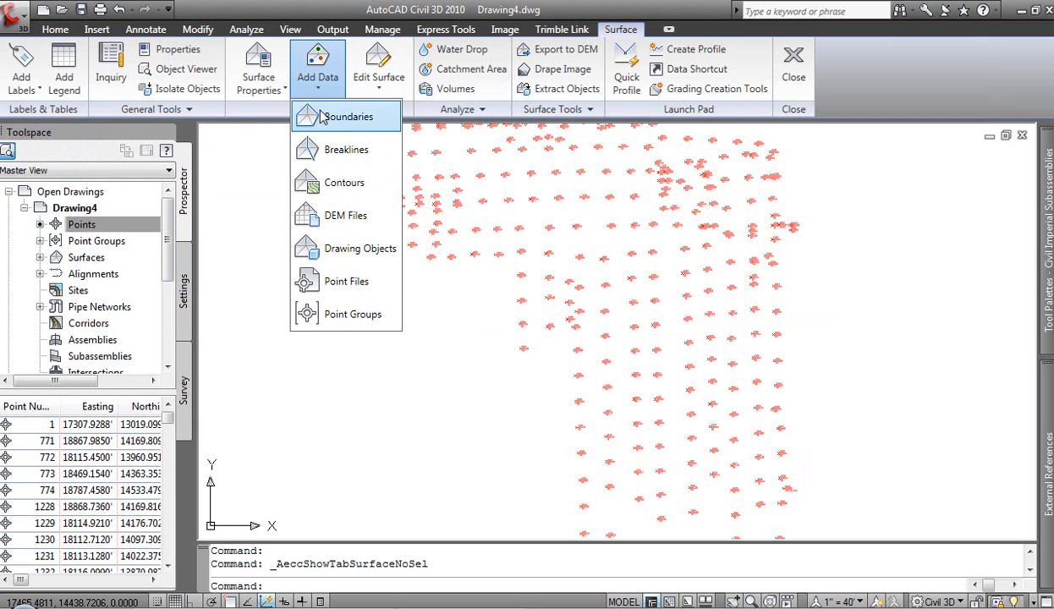
left_click(346, 314)
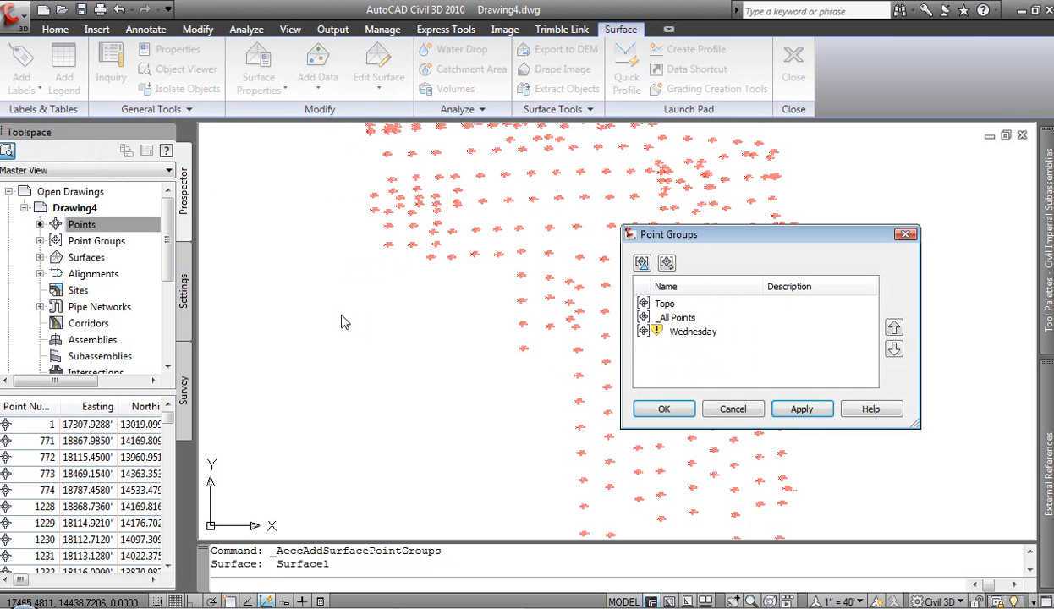
left_click(665, 305)
left_click(666, 410)
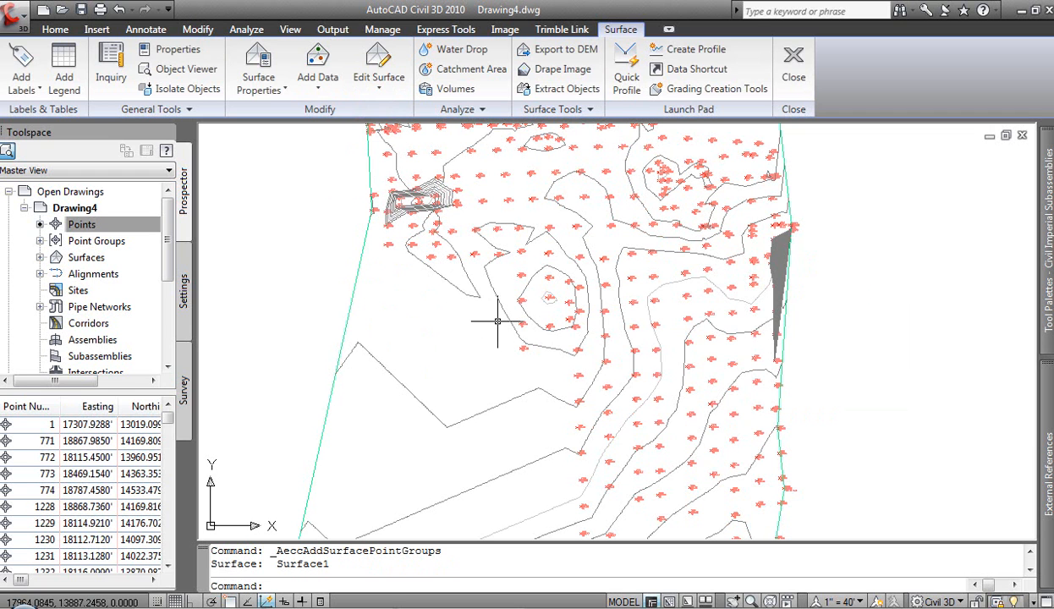
Examine the surface's contours up close and overall, including the dense contour patch along the eastern boundary.
scroll(497, 323, "down", 2)
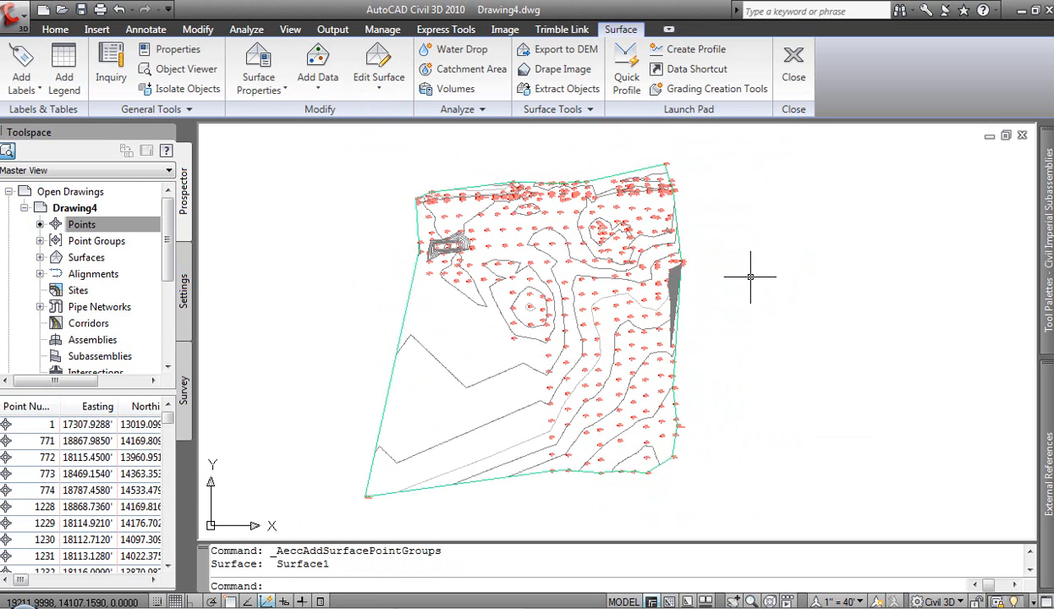
scroll(664, 276, "up", 6)
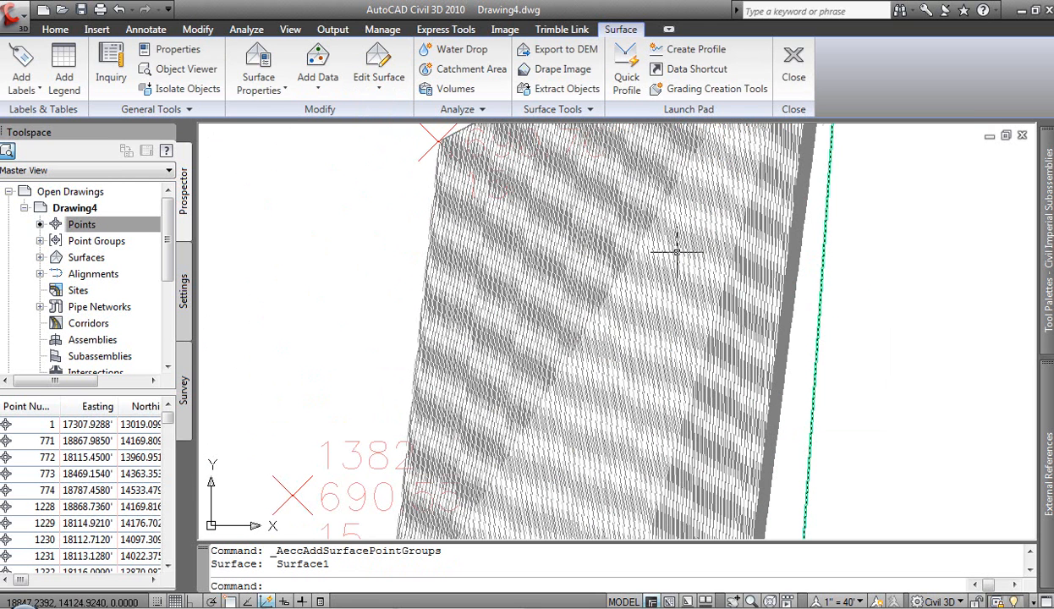
scroll(584, 301, "down", 6)
scroll(596, 301, "down", 4)
middle_click_drag(341, 301, 549, 296)
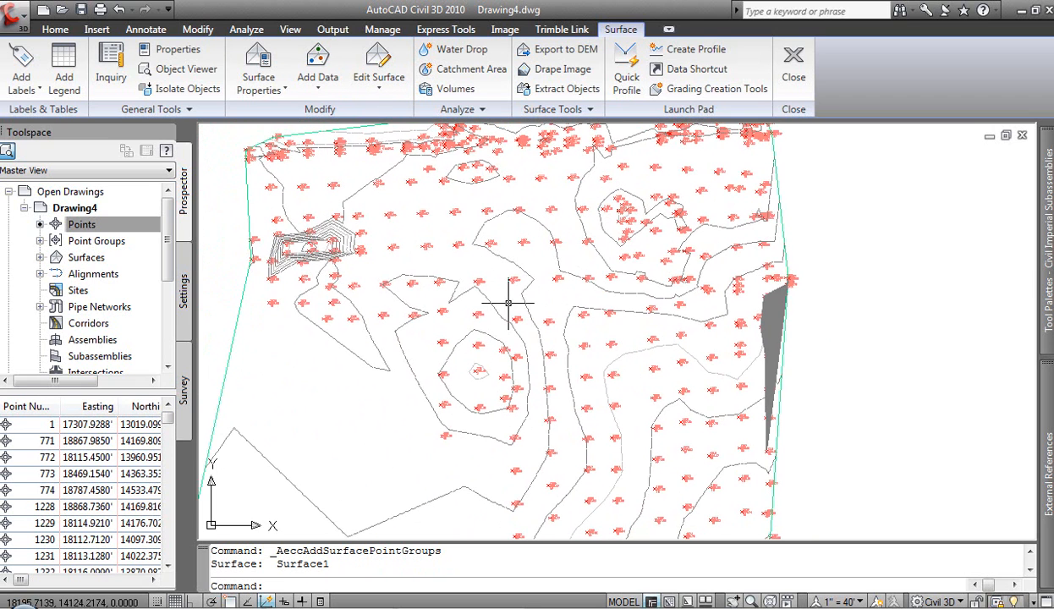
mouse_move(508, 303)
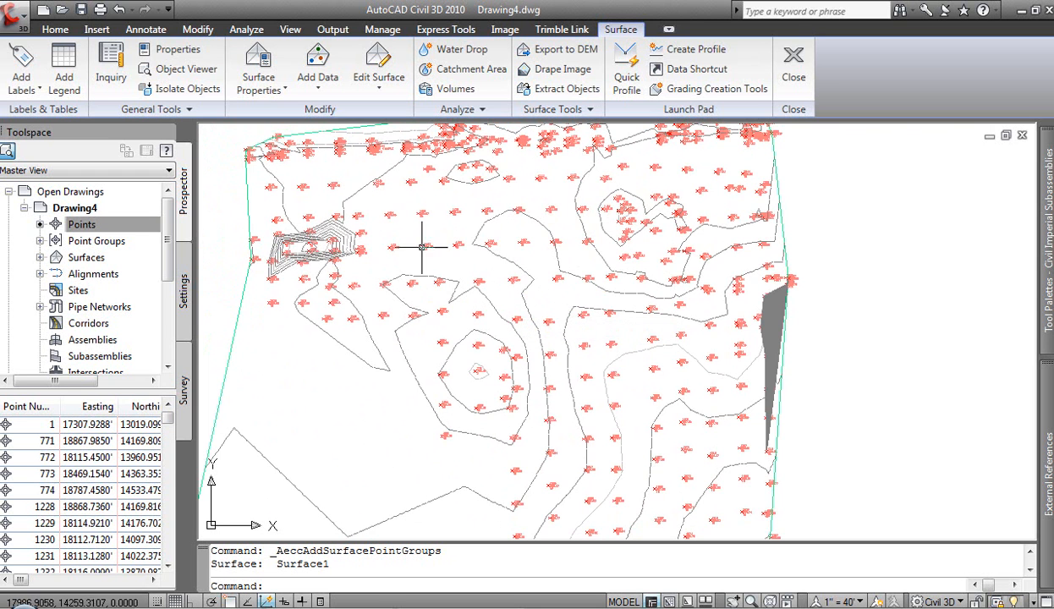
middle_click_drag(449, 236, 495, 218)
scroll(494, 219, "down", 4)
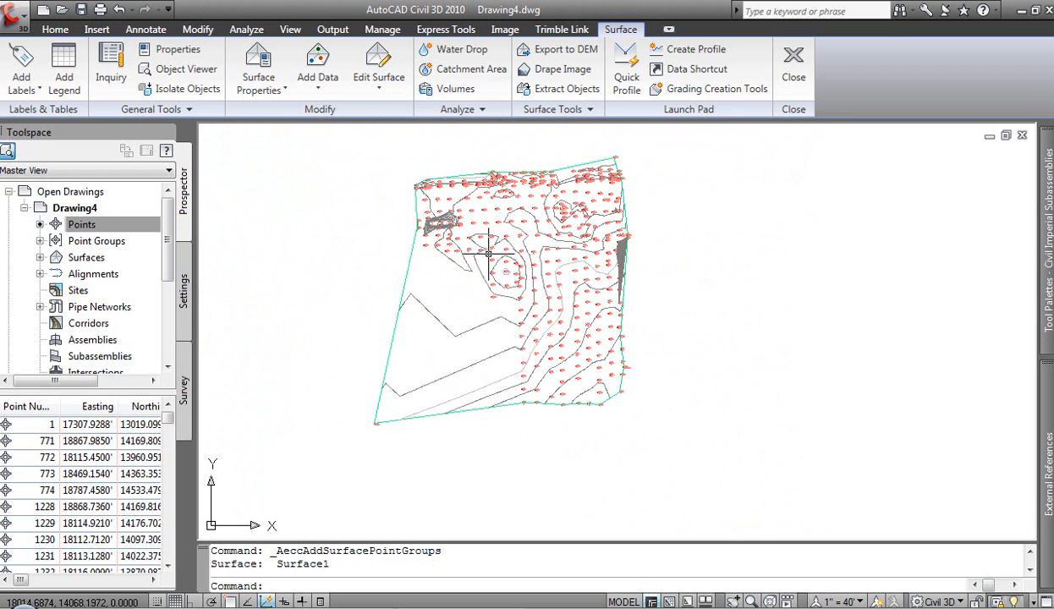
mouse_move(460, 296)
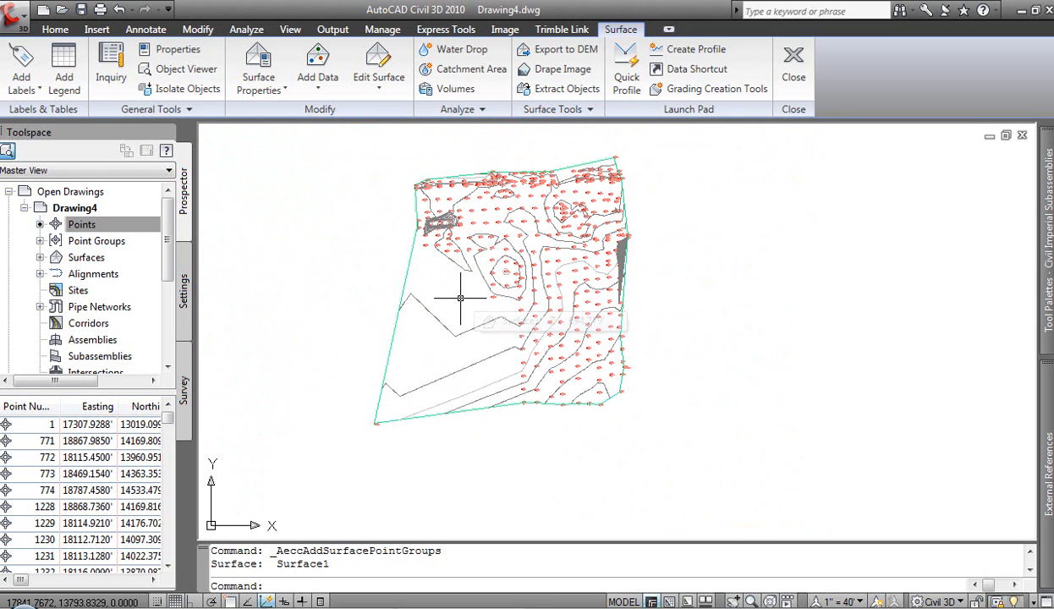
Review the selected surface's editing commands and the Build options in its surface properties definition, then cancel and deselect.
left_click(793, 67)
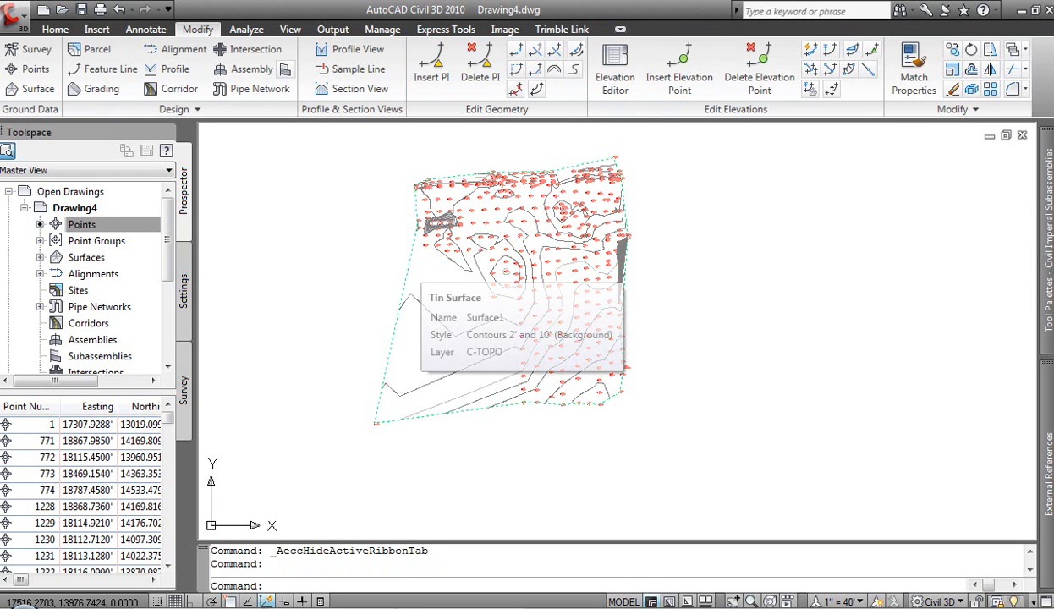
left_click(407, 268)
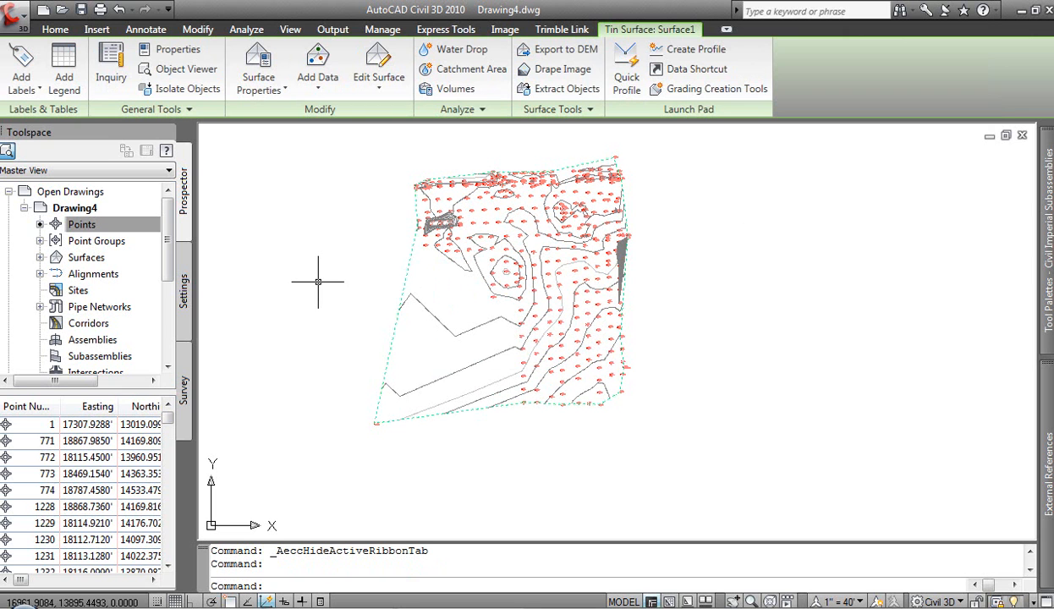
left_click(380, 87)
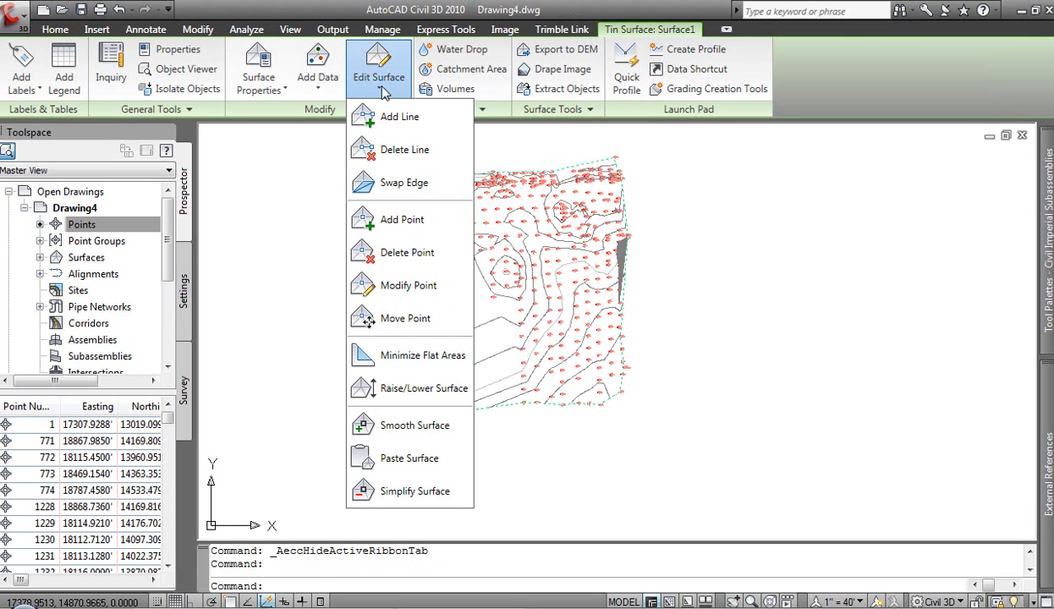
left_click(275, 91)
left_click(276, 91)
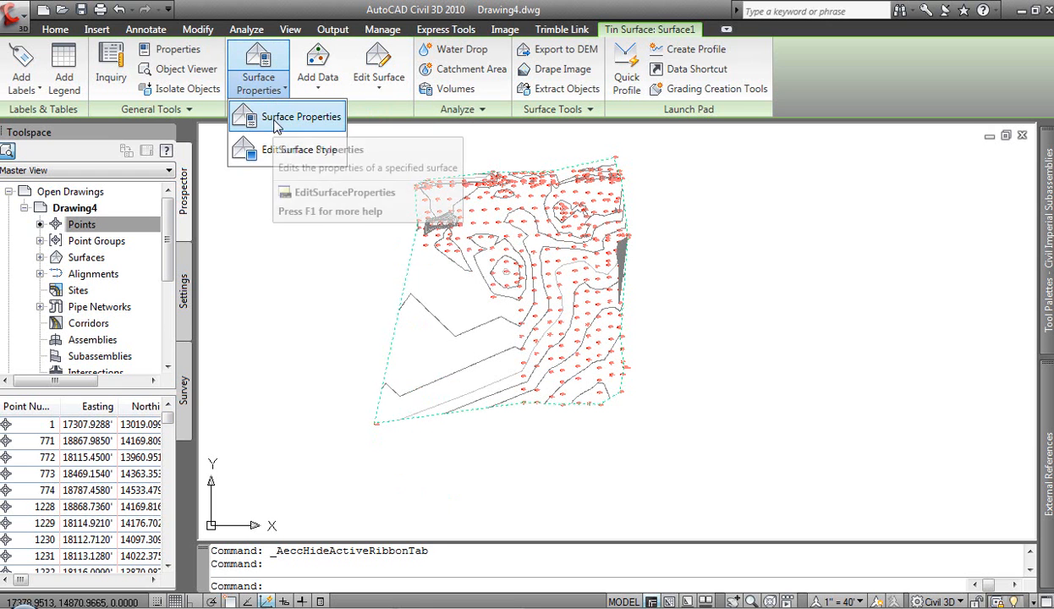
left_click(274, 121)
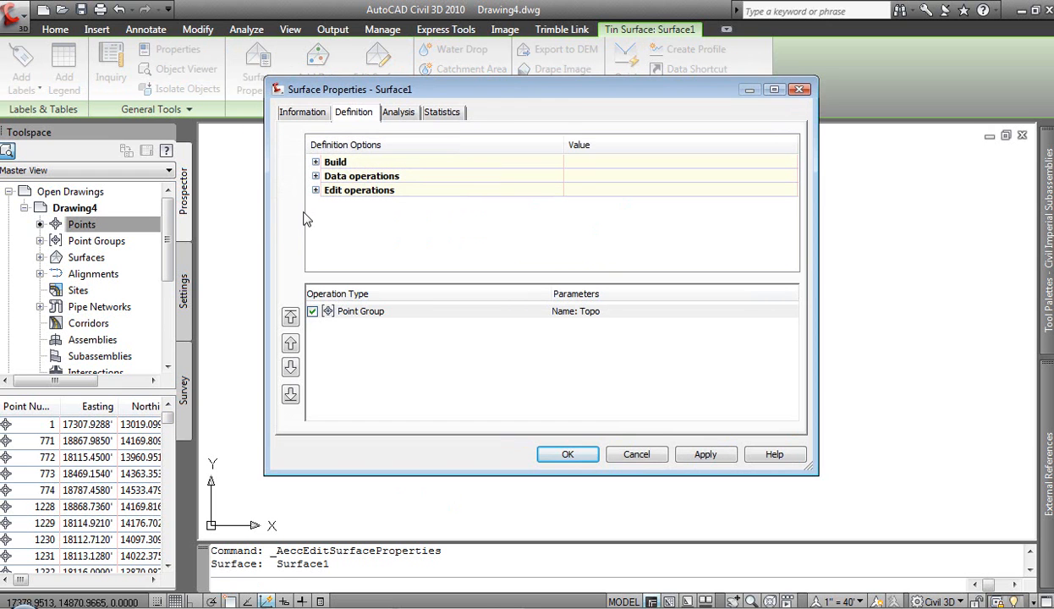
left_click(315, 162)
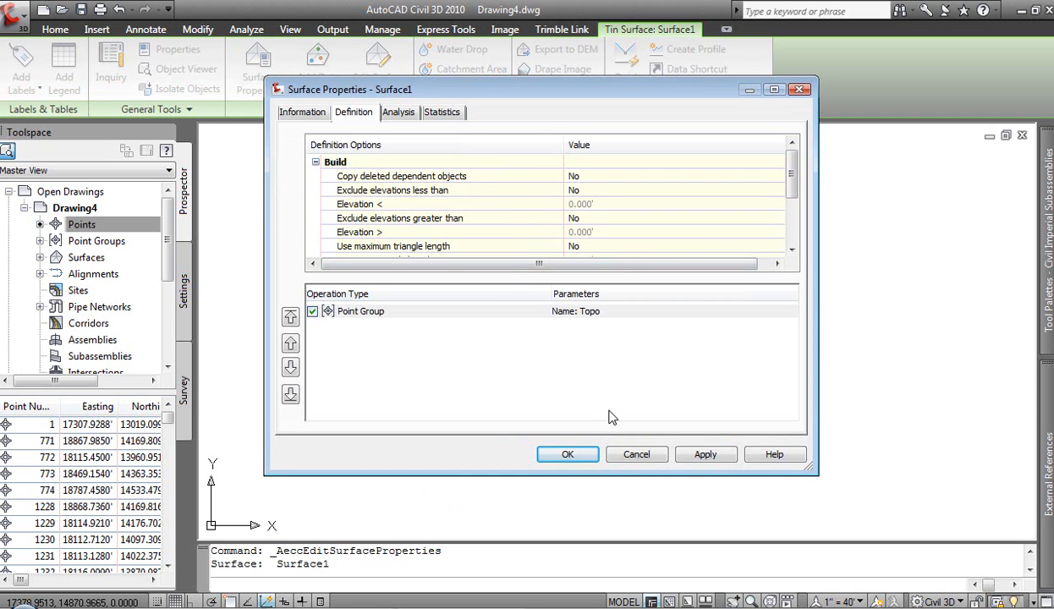
left_click(636, 455)
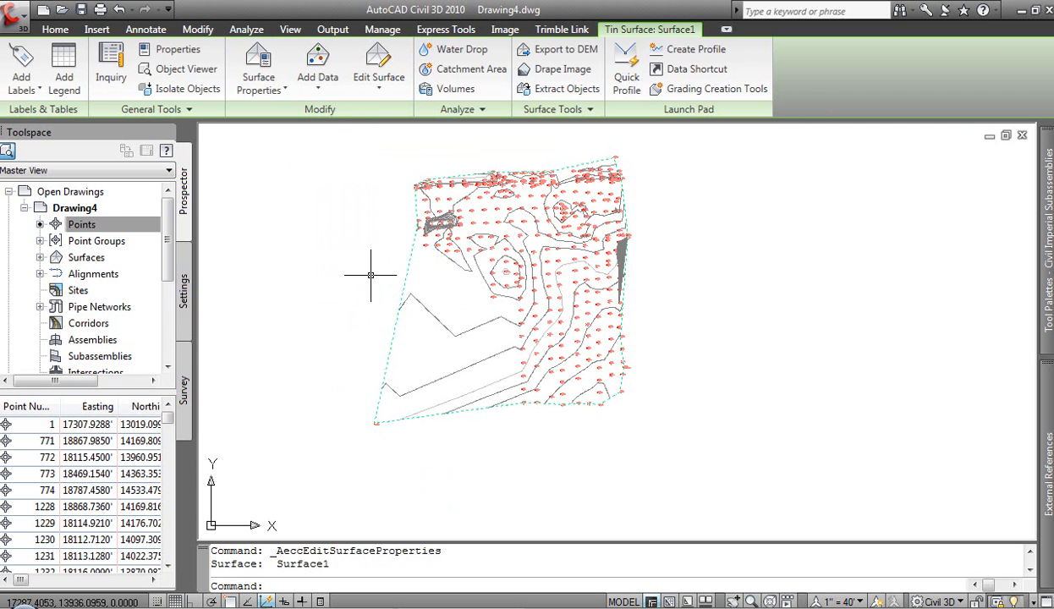
key("Escape")
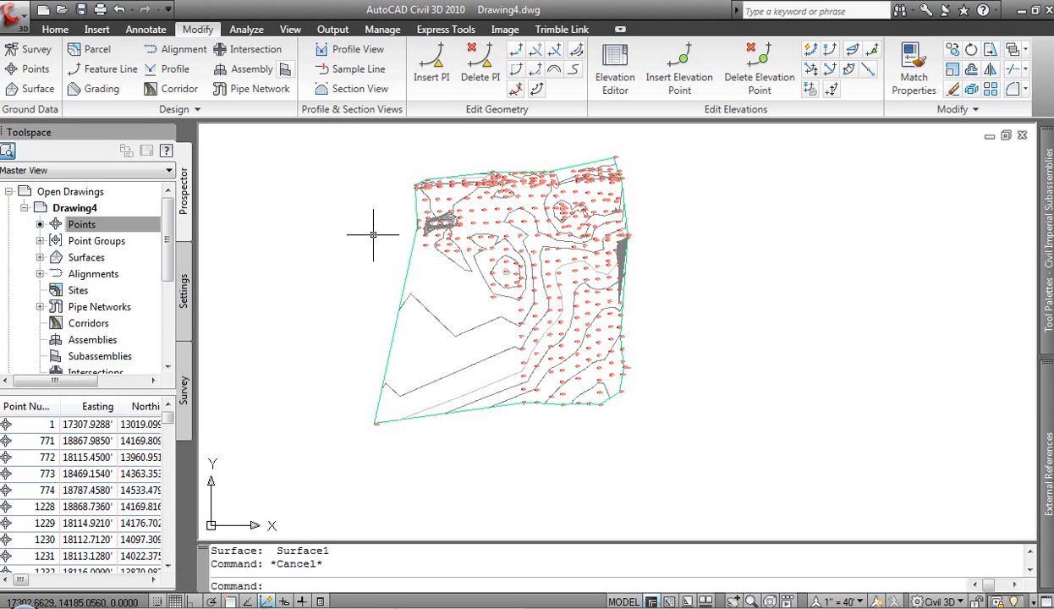
Open the recent drawing base.dwg without supplying a substitute for the ARC.shx shape file.
middle_click_drag(369, 246, 357, 269)
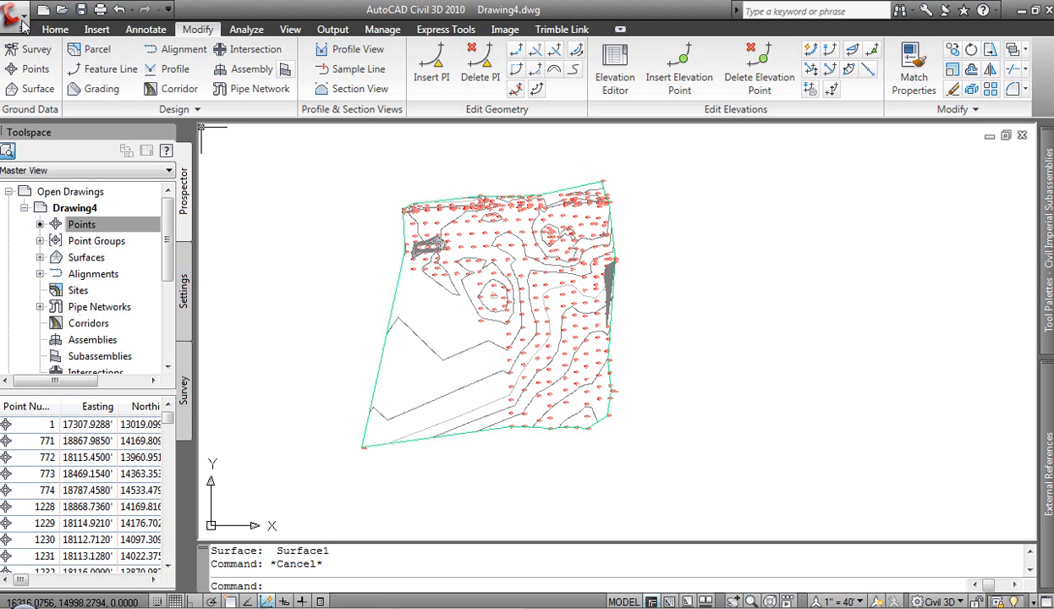
left_click(18, 19)
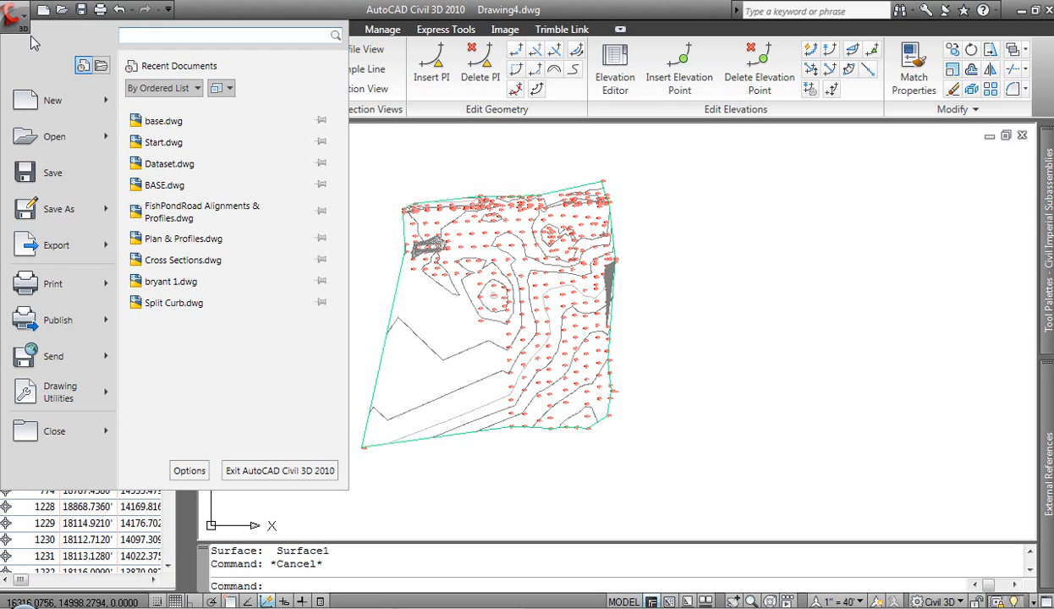
left_click(161, 121)
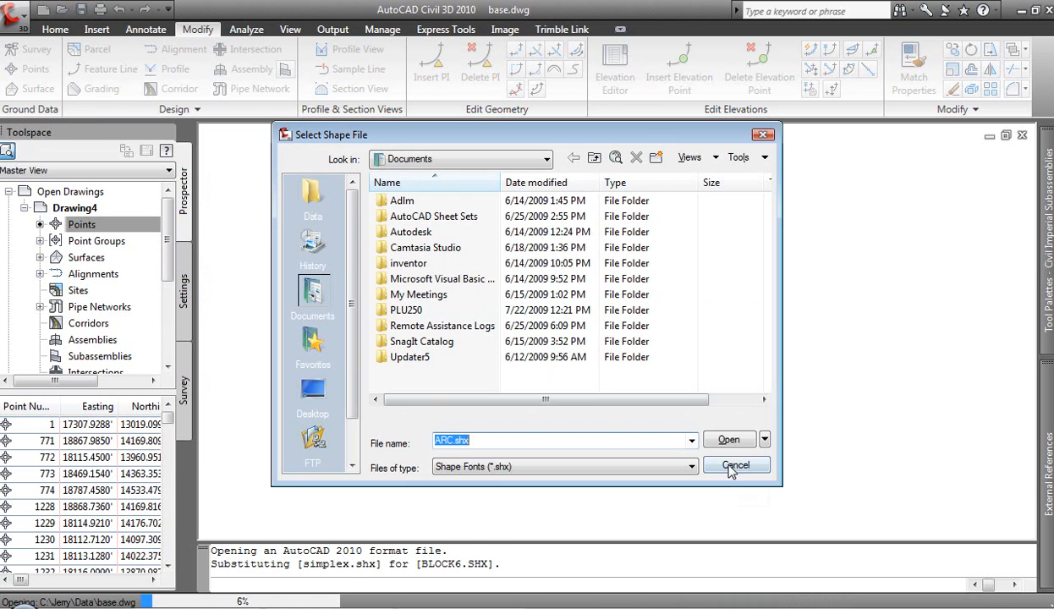
left_click(732, 466)
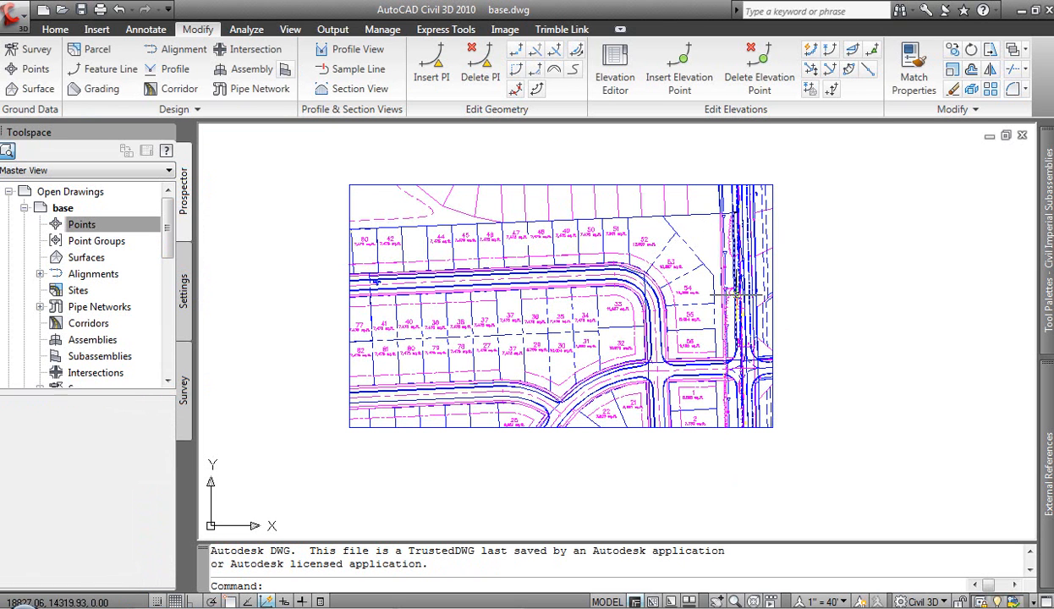
scroll(722, 294, "up", 5)
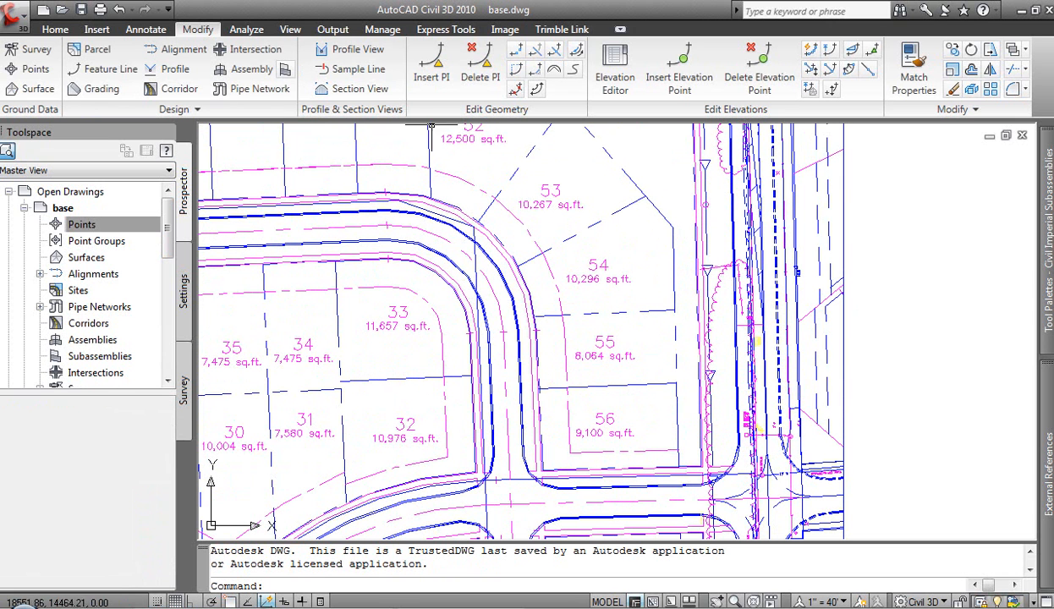
Tile the open drawings base.dwg and Drawing4.dwg vertically, side by side.
left_click(290, 32)
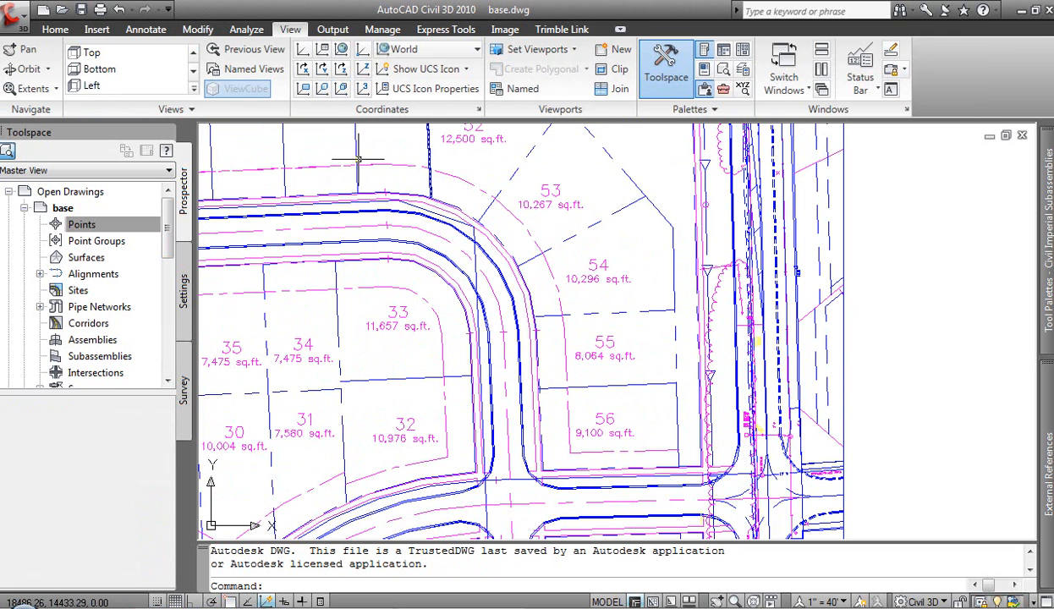
left_click(822, 68)
left_click(695, 175)
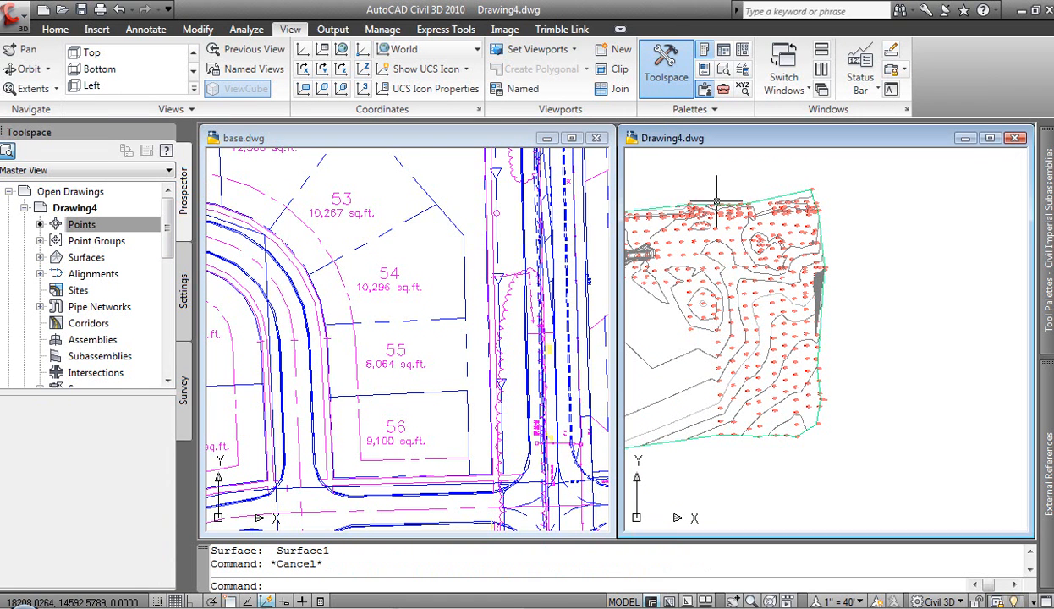
Select the scalloped tree line east of lots 54 to 56 in base.dwg plus all similar objects, and copy them to the clipboard.
left_click(520, 280)
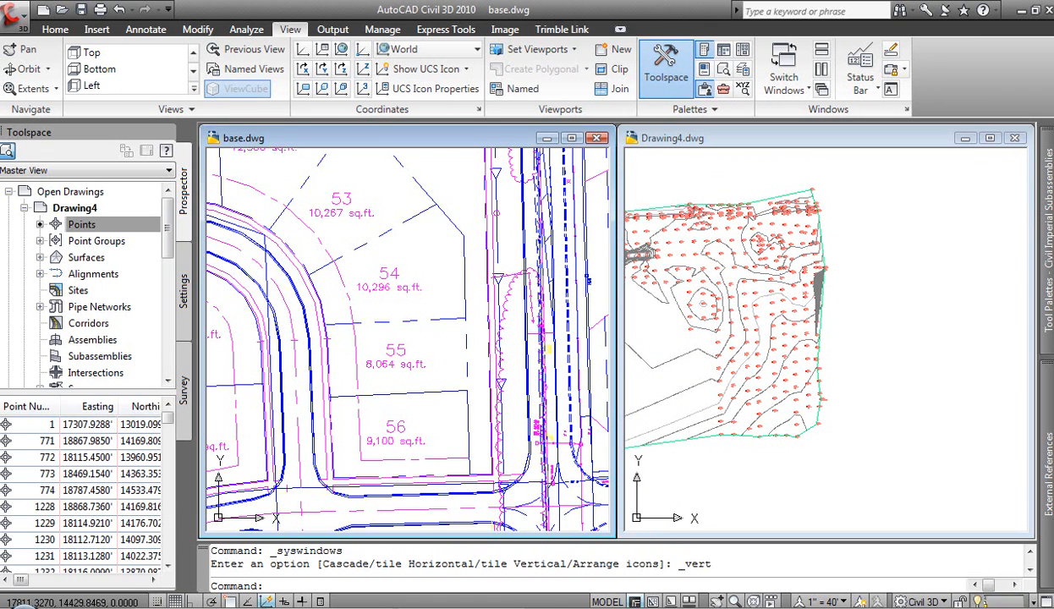
left_click(509, 296)
right_click(500, 311)
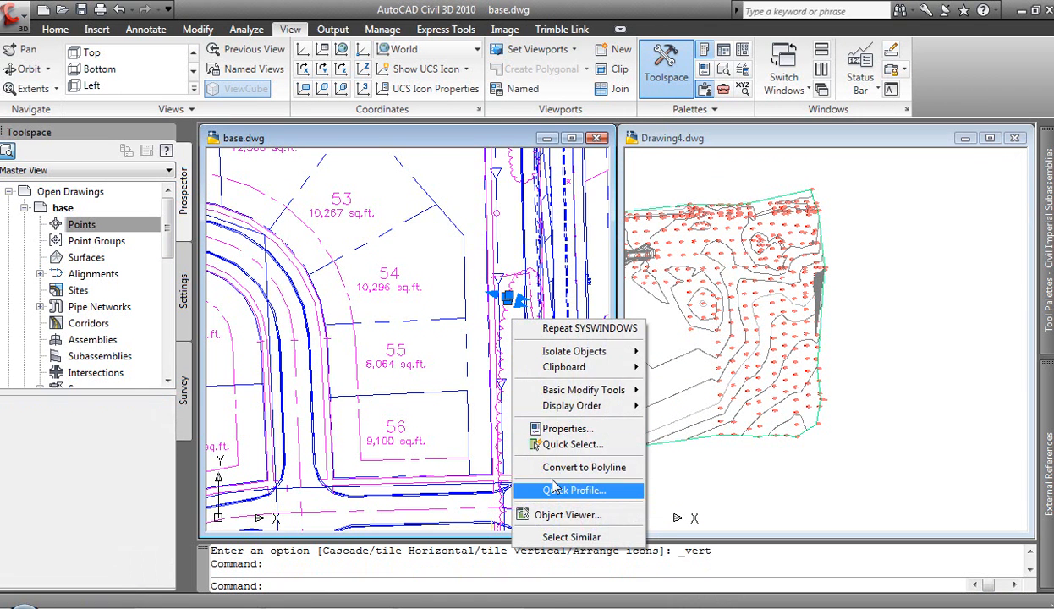
left_click(550, 538)
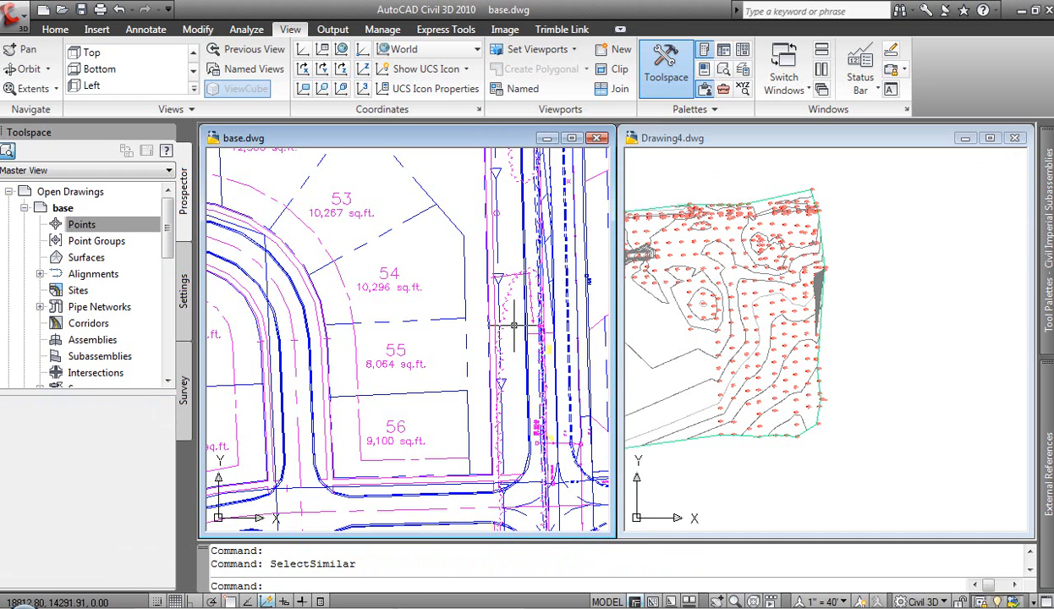
right_click(513, 318)
mouse_move(592, 379)
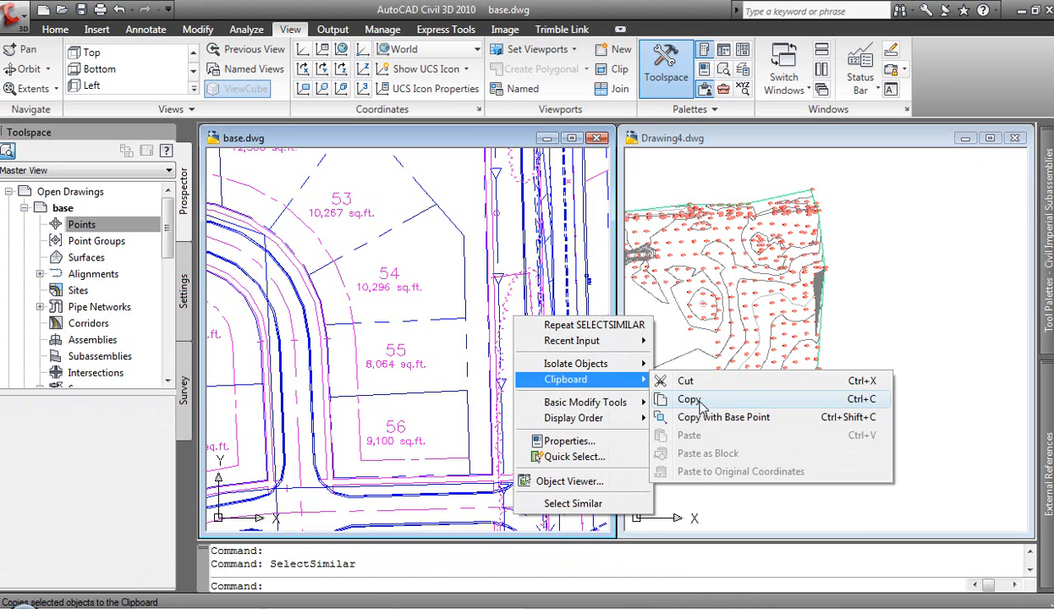
left_click(707, 403)
Paste the copied tree lines into Drawing4.dwg at their original coordinates.
left_click(890, 319)
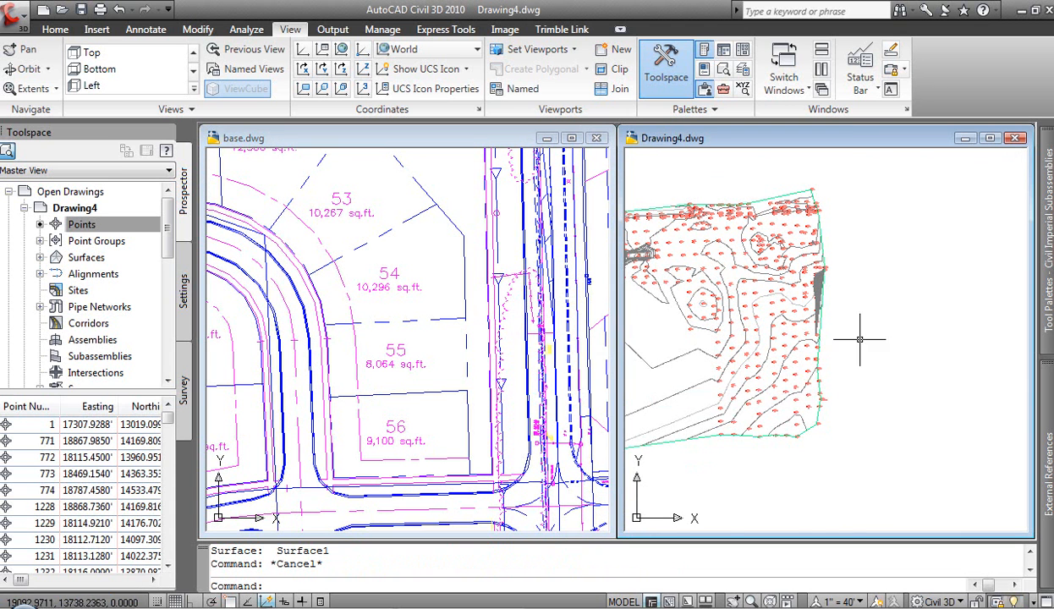
scroll(855, 339, "up", 5)
right_click(777, 296)
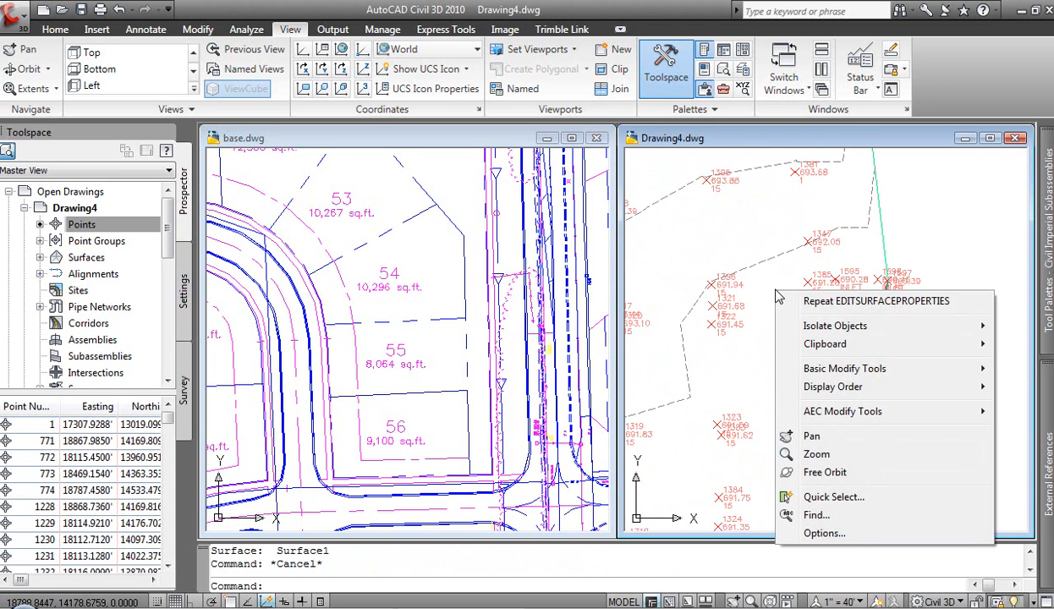
mouse_move(812, 343)
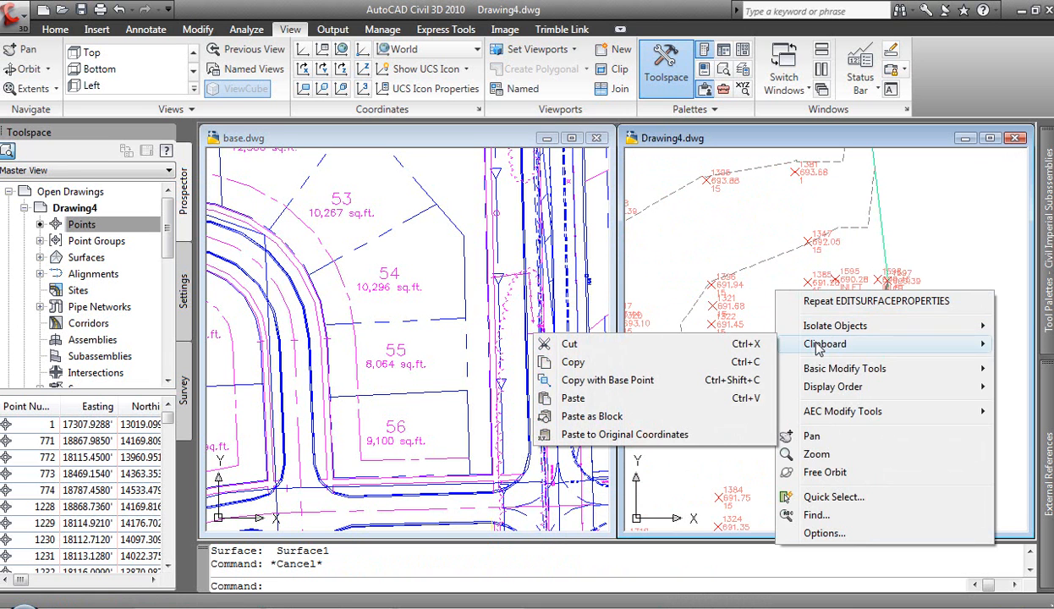
left_click(718, 434)
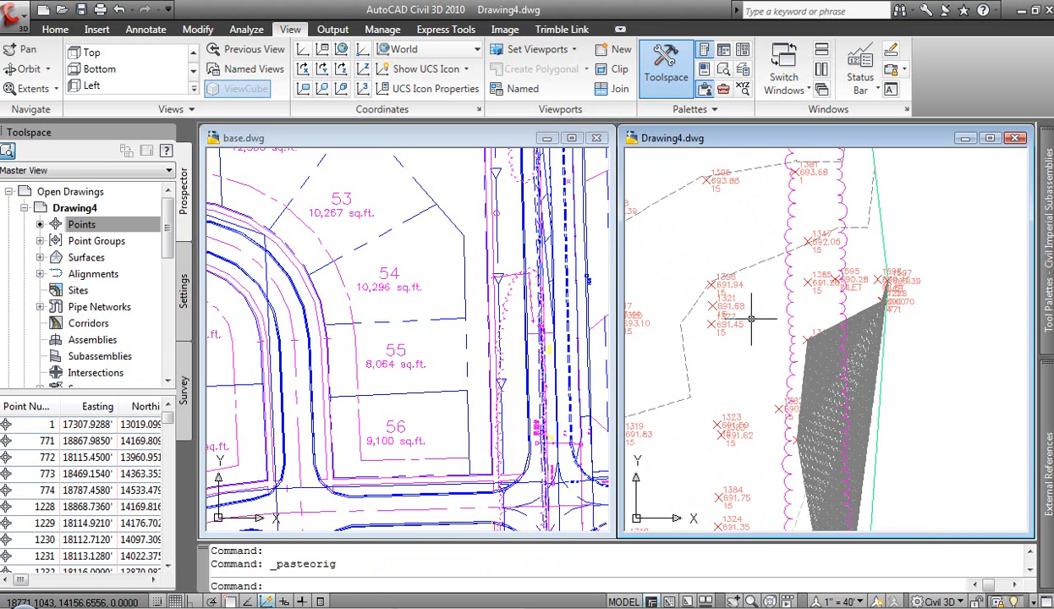
middle_click_drag(834, 223, 873, 358)
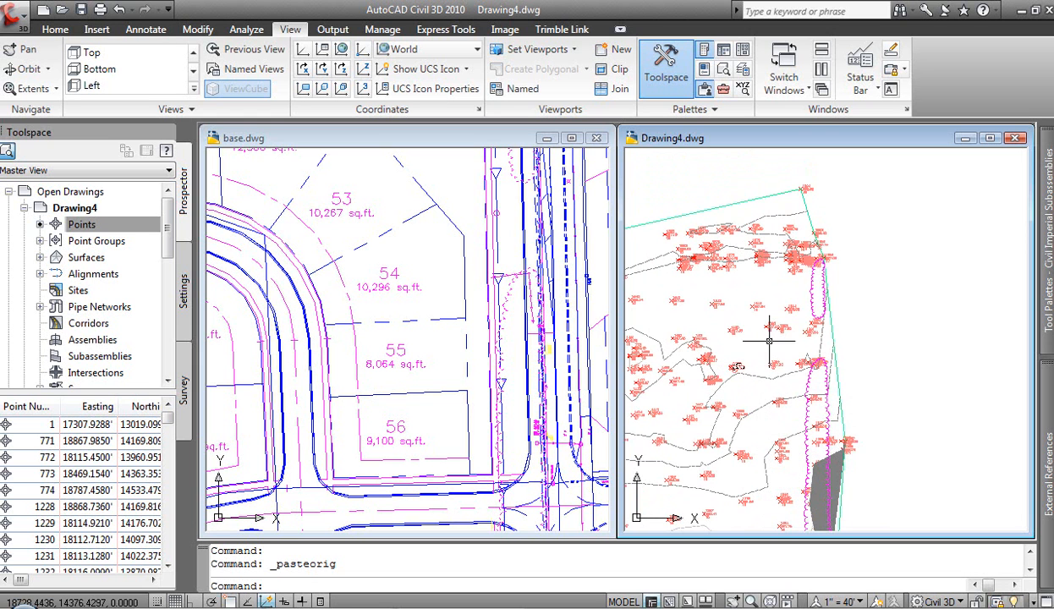
mouse_move(787, 317)
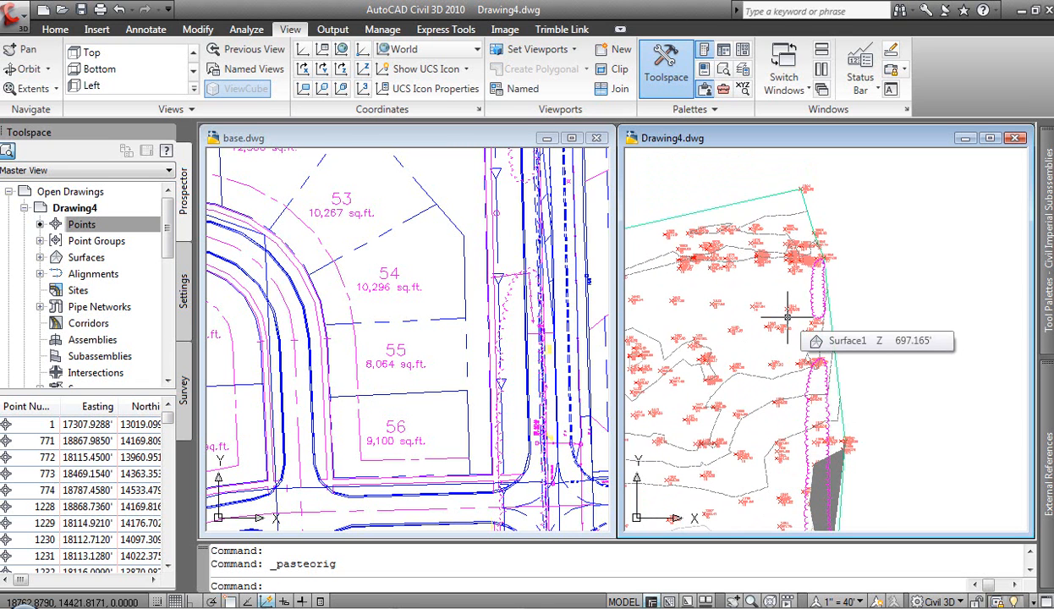
left_click(245, 31)
left_click(198, 29)
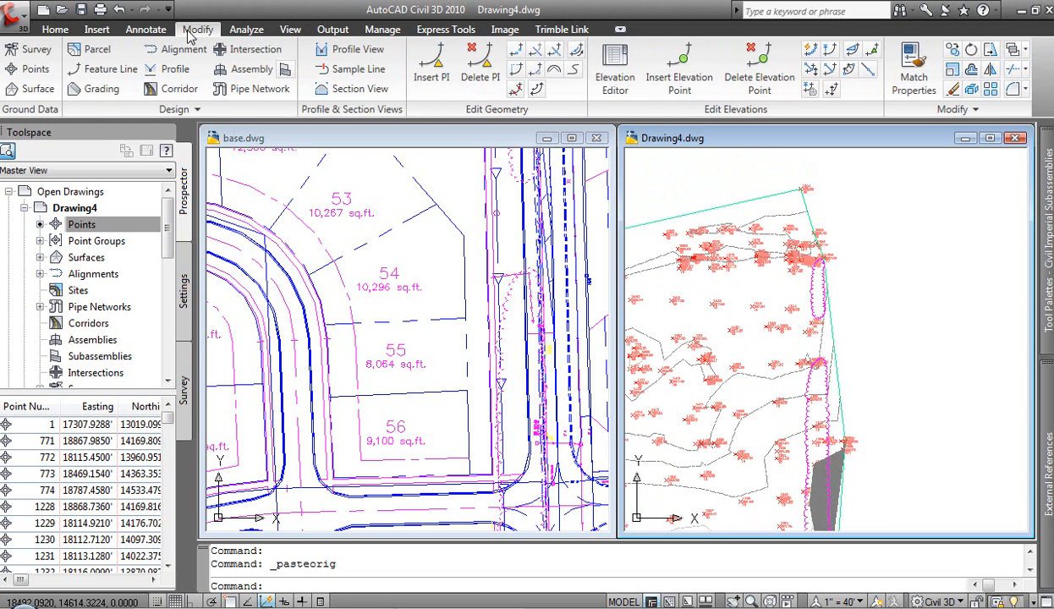
left_click(145, 32)
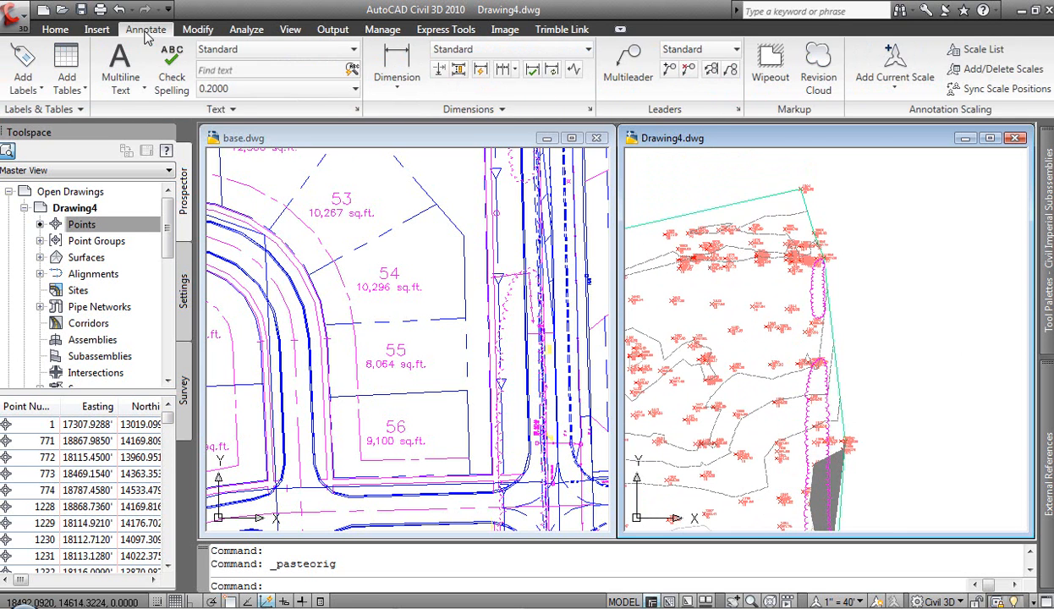
left_click(244, 30)
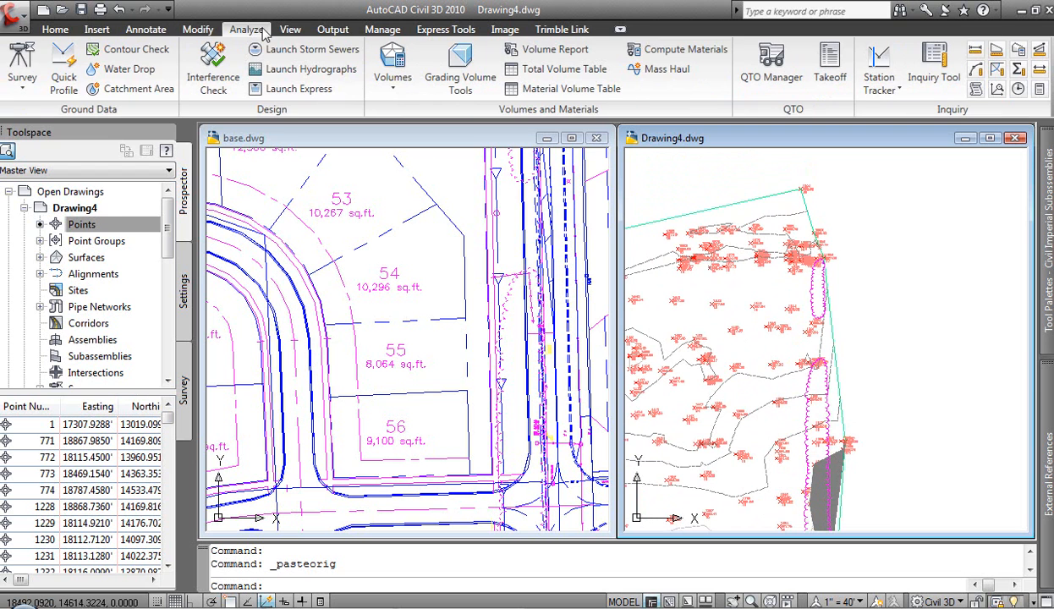
left_click(326, 32)
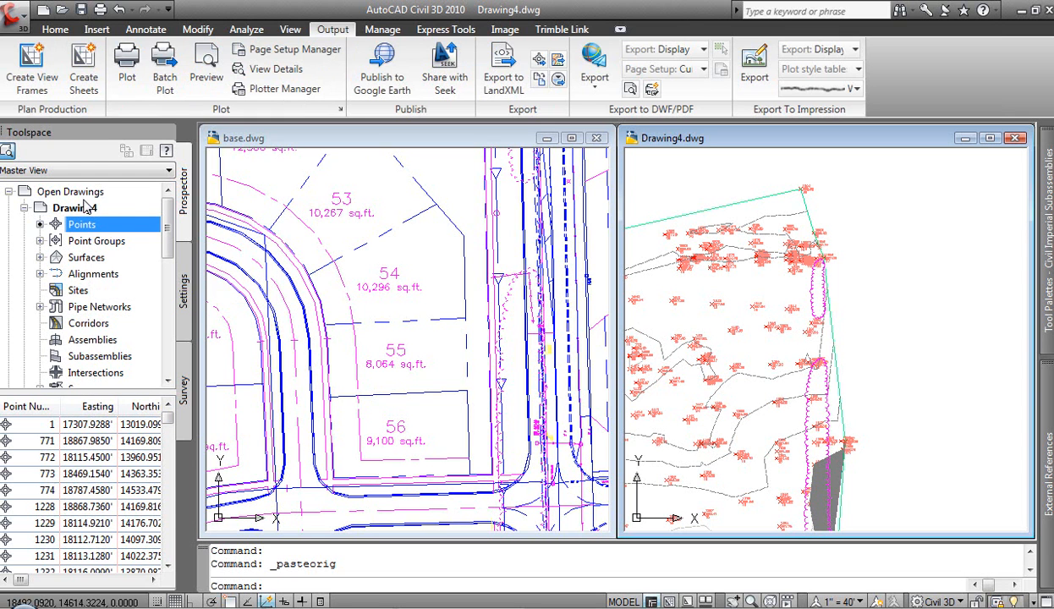
left_click(39, 257)
left_click(40, 258)
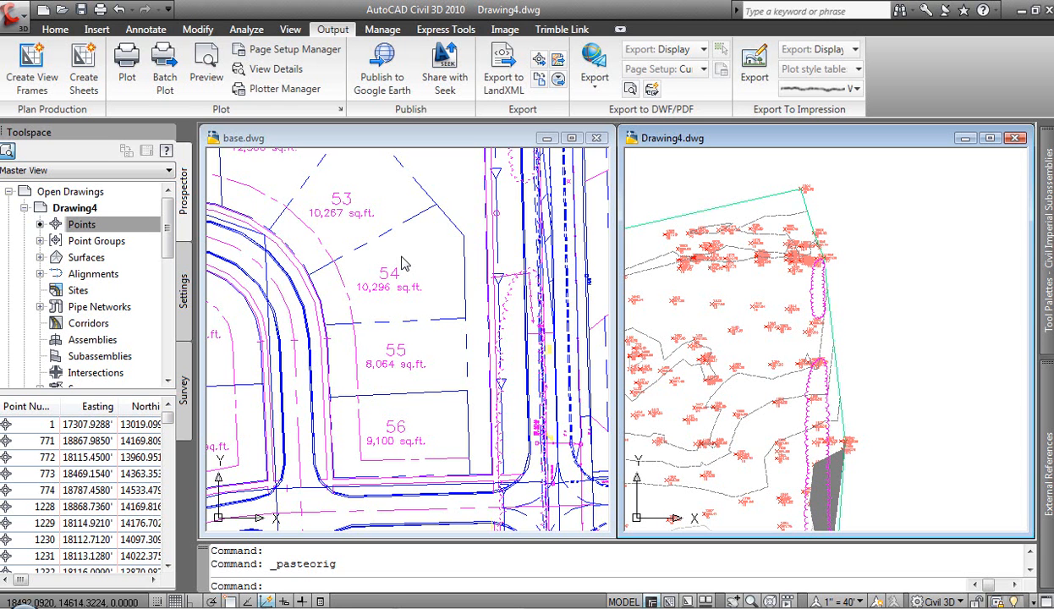
scroll(710, 347, "down", 2)
middle_click_drag(684, 334, 828, 266)
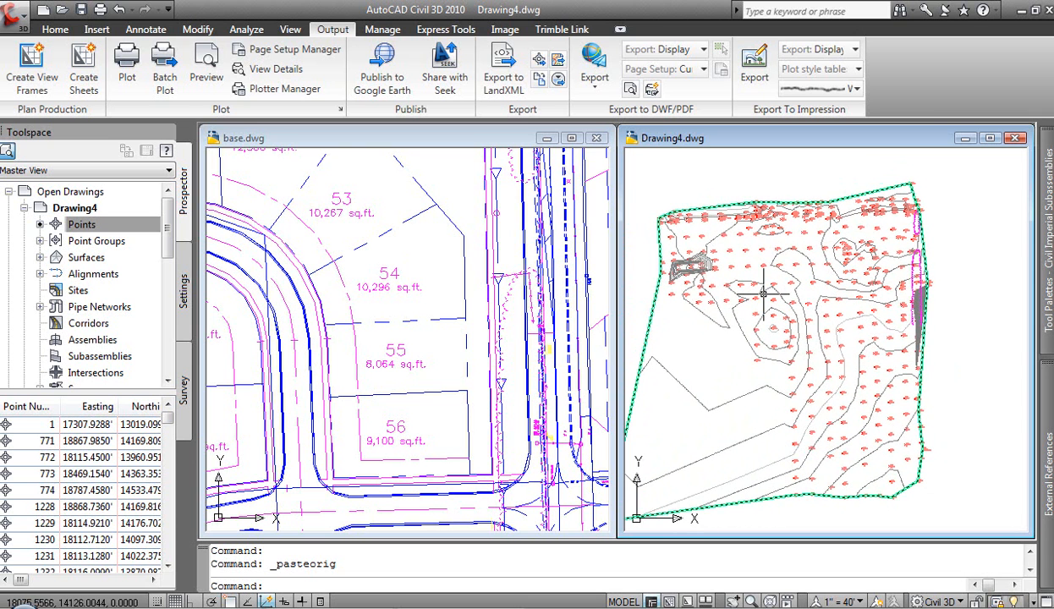